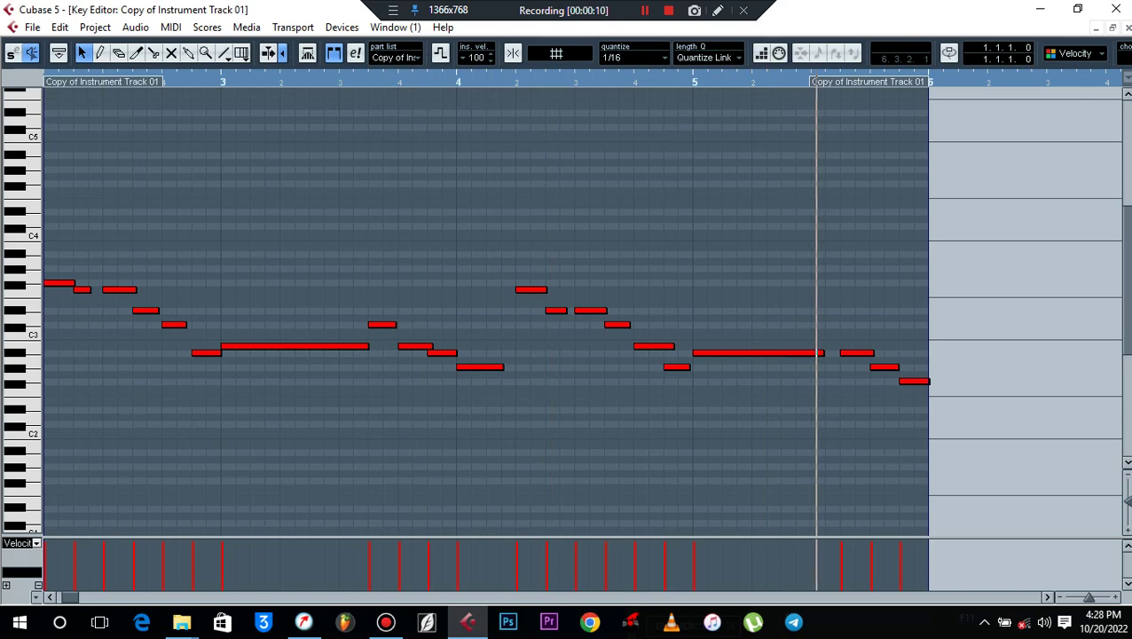
- Examine the notes of the two opening parts on track 12 in the Key Editor
left_click(1125, 52)
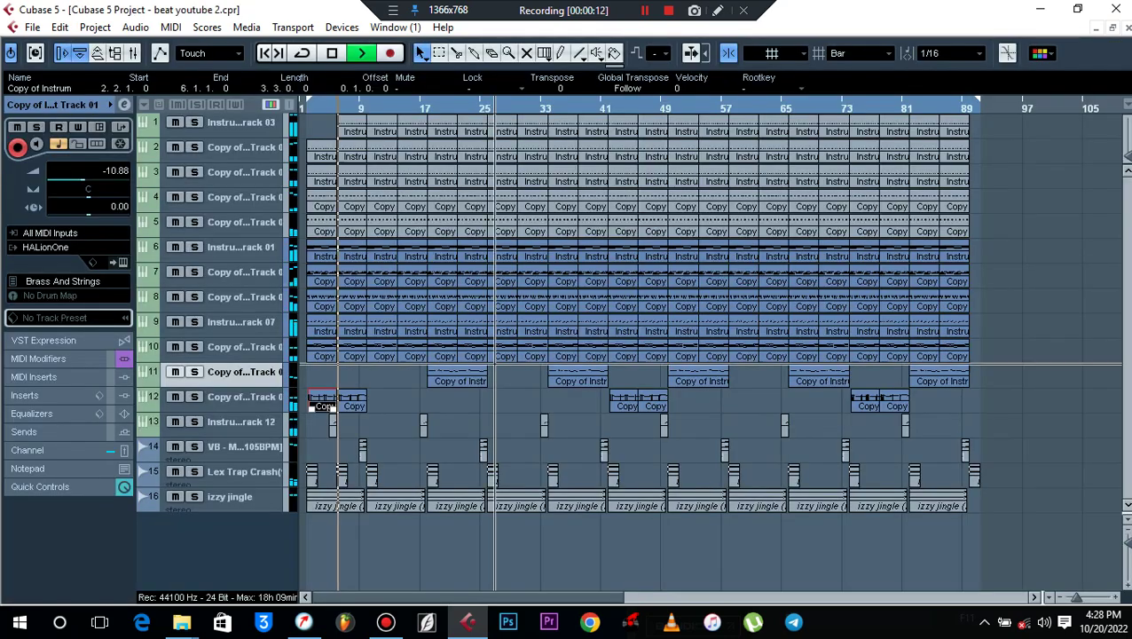
double_click(323, 407)
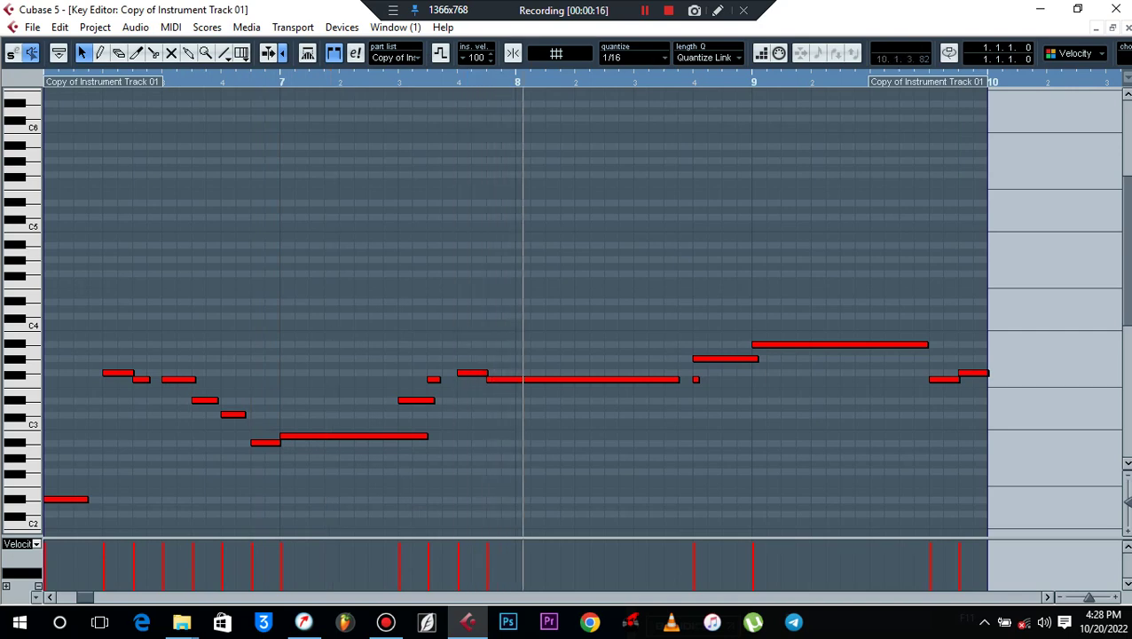
key("Escape")
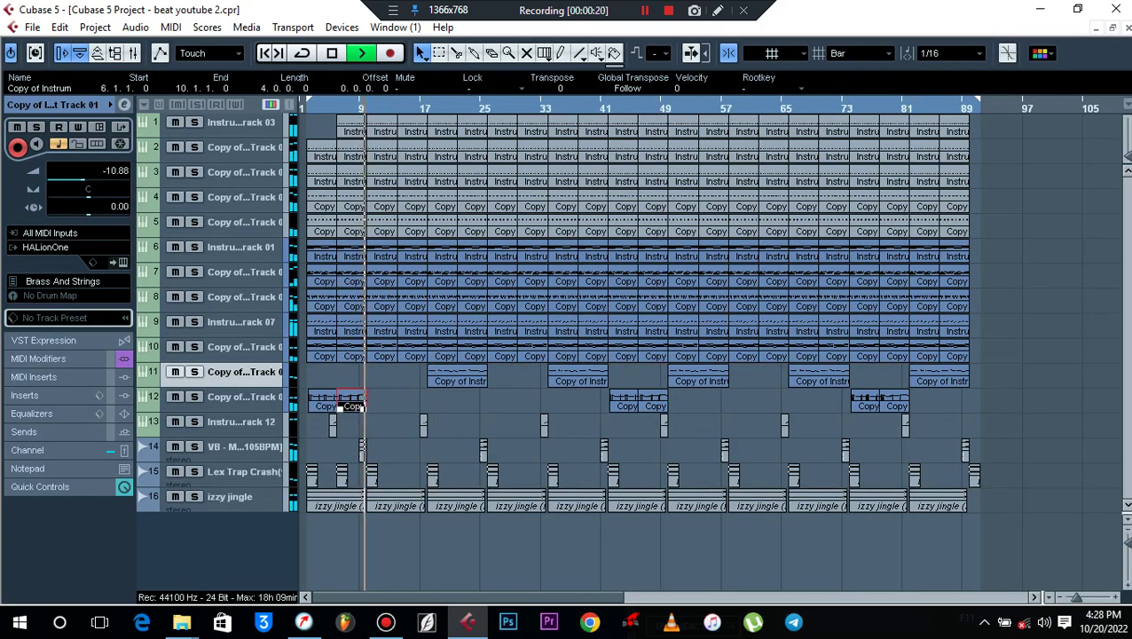
- Examine the notes of the track 7 part starting at bar 10, down to the lowest ones, and return to the arrangement
double_click(379, 281)
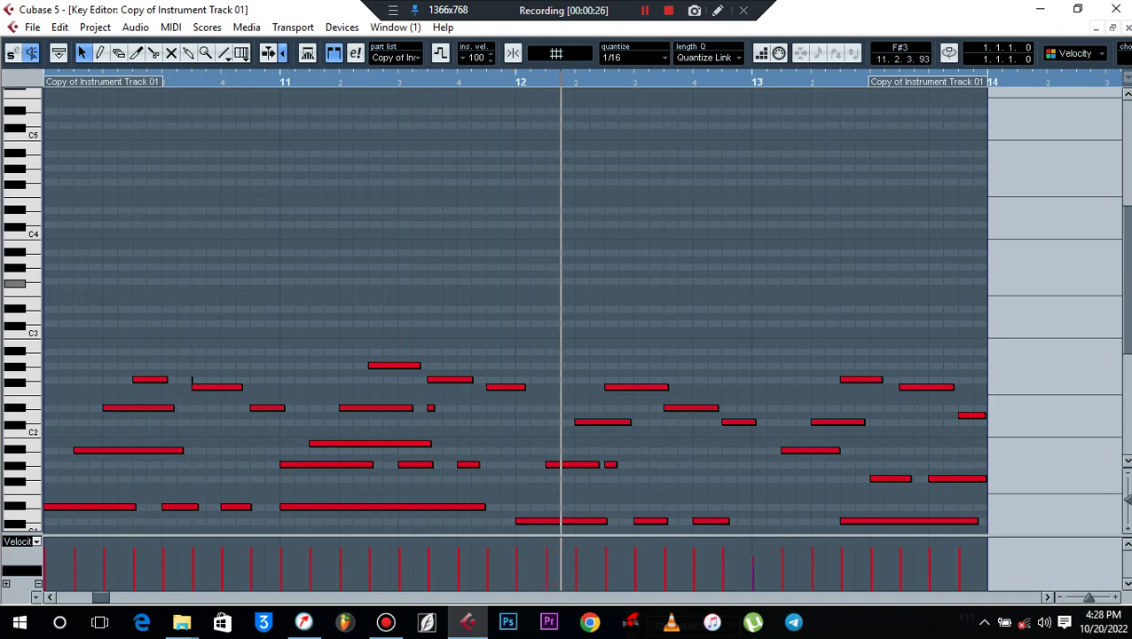
scroll(515, 311, "down", 4)
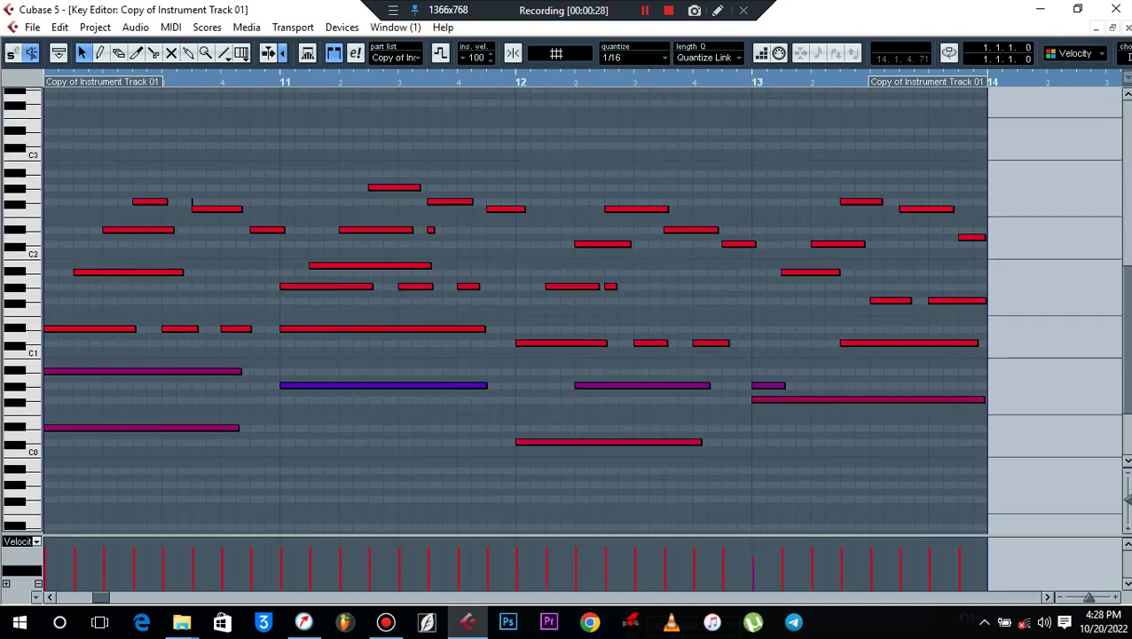
key("Return")
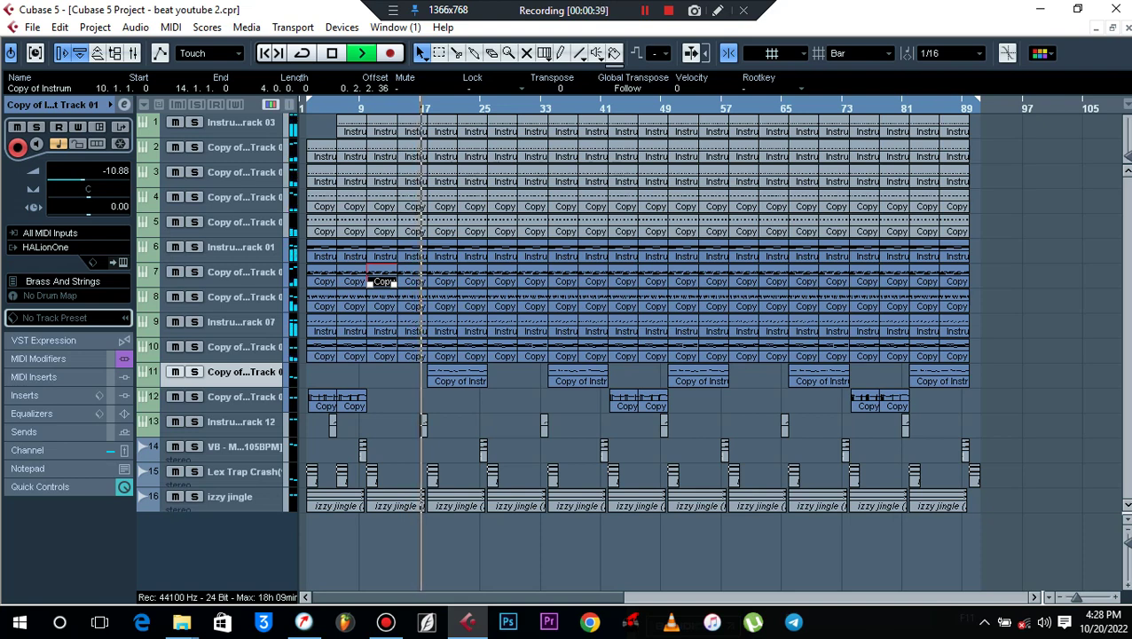
key("Escape")
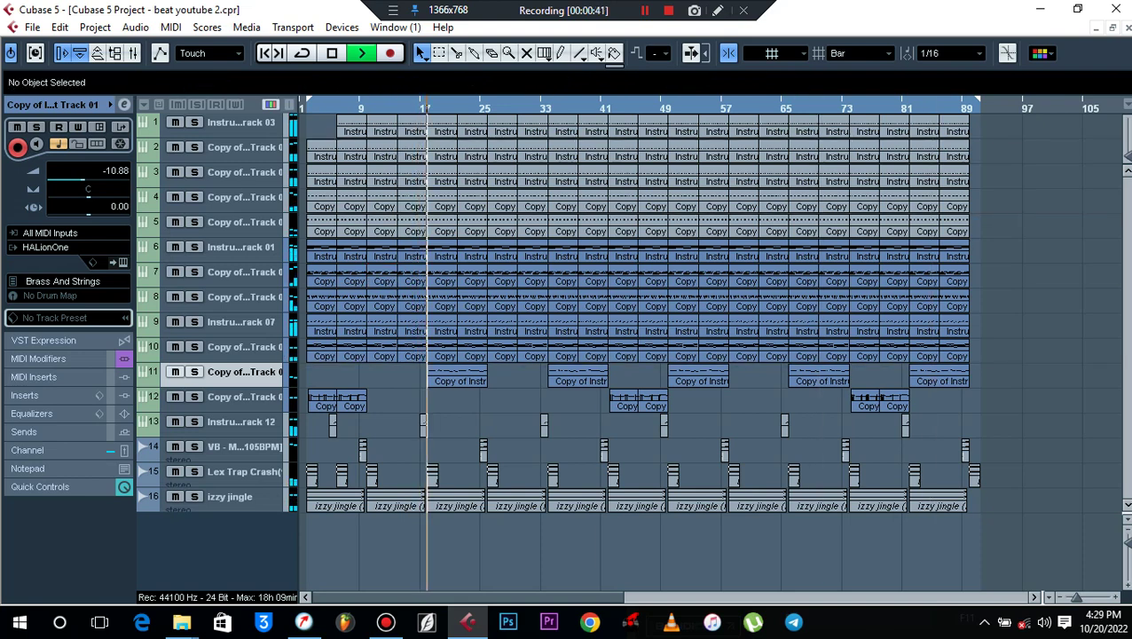
- Review the inserts, equalizers and sends in the channel settings from track 11 up to track 1
key("e")
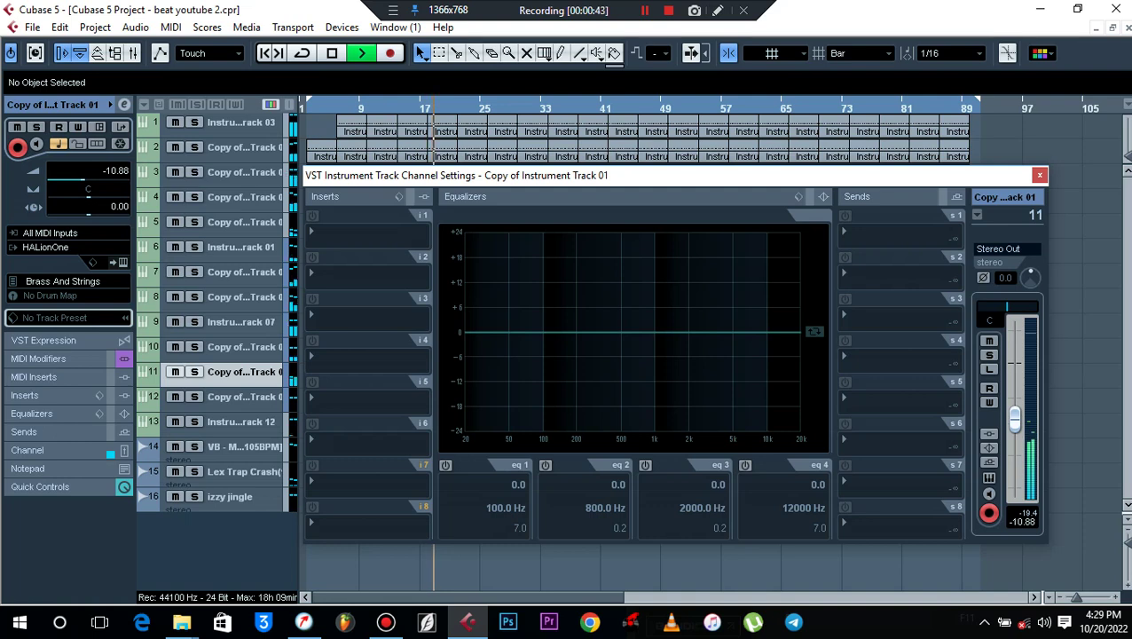
key("Up")
key("Up")
key("Up")
key("Up")
key("Up")
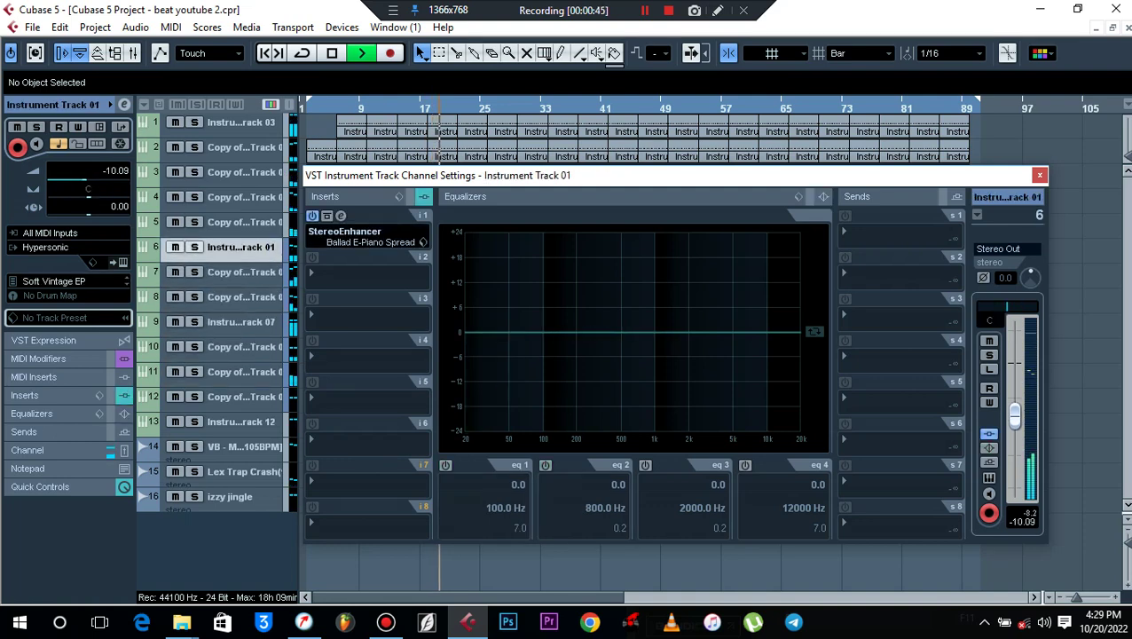
key("Up")
key("Up")
key("Down")
key("Down")
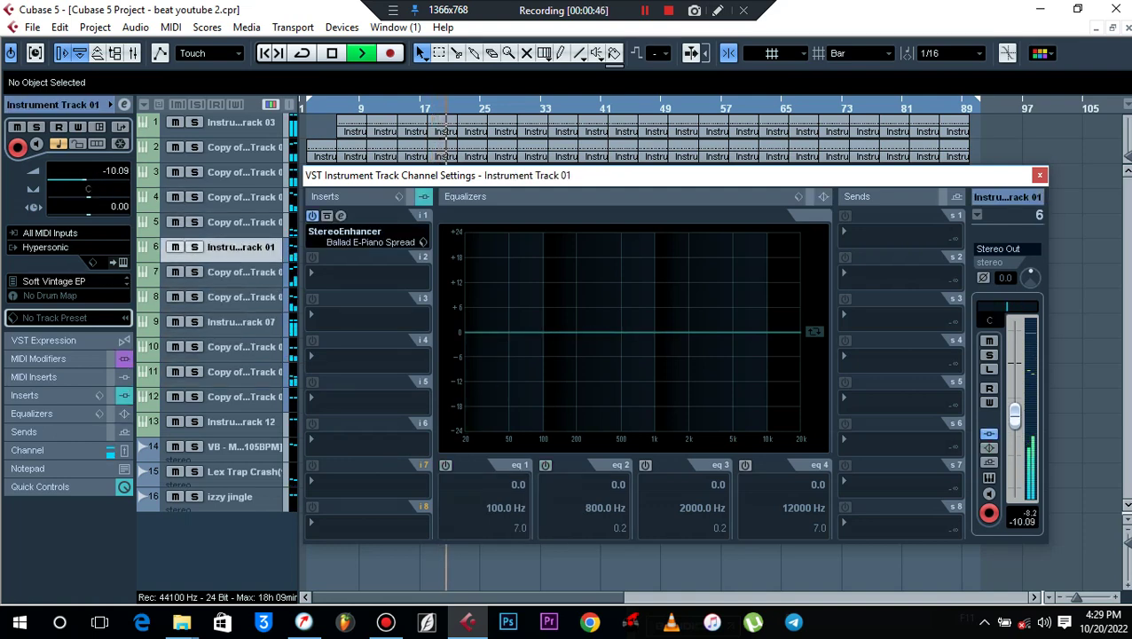
key("Up")
key("Up")
key("Up")
key("Up")
key("Up")
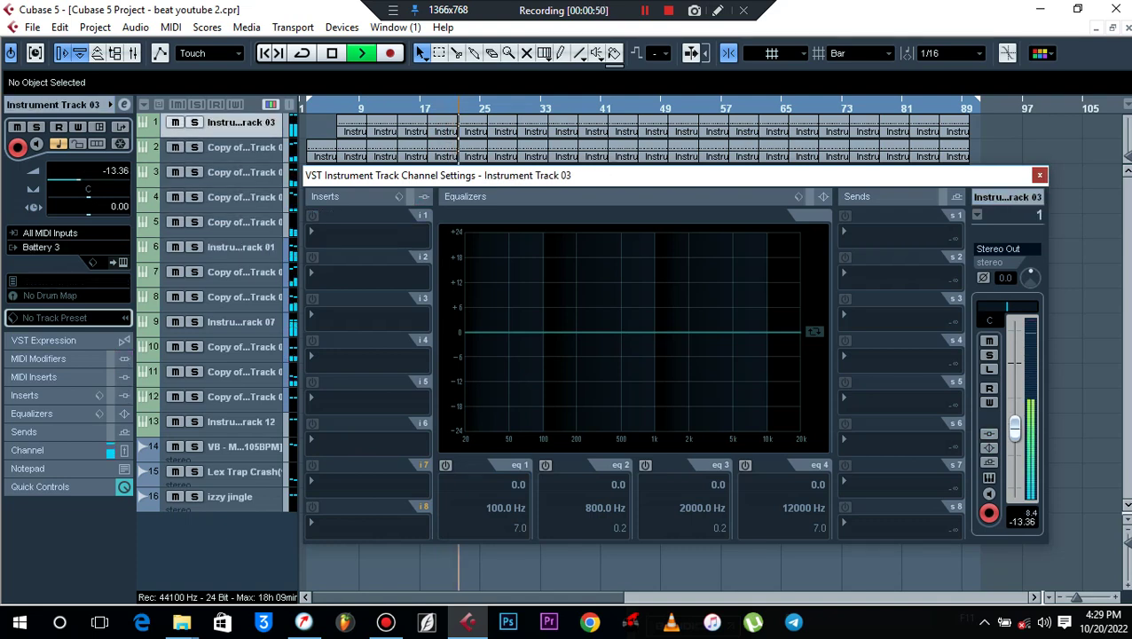
key("e")
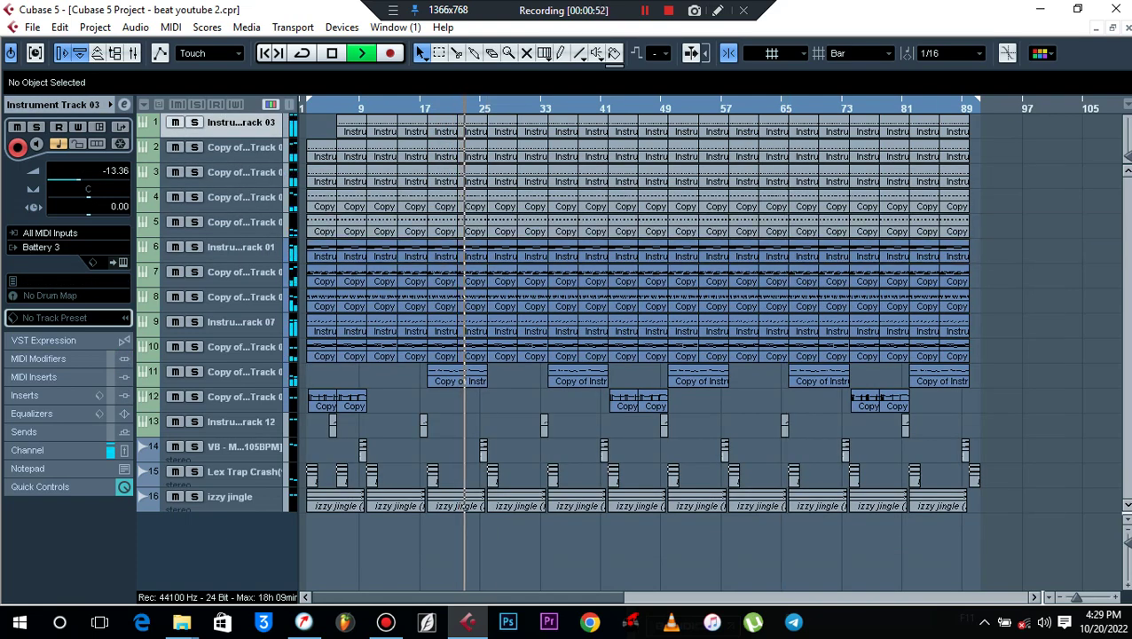
- Examine the notes of the track 9 part starting at bar 22, and select its track in the arrangement
double_click(465, 330)
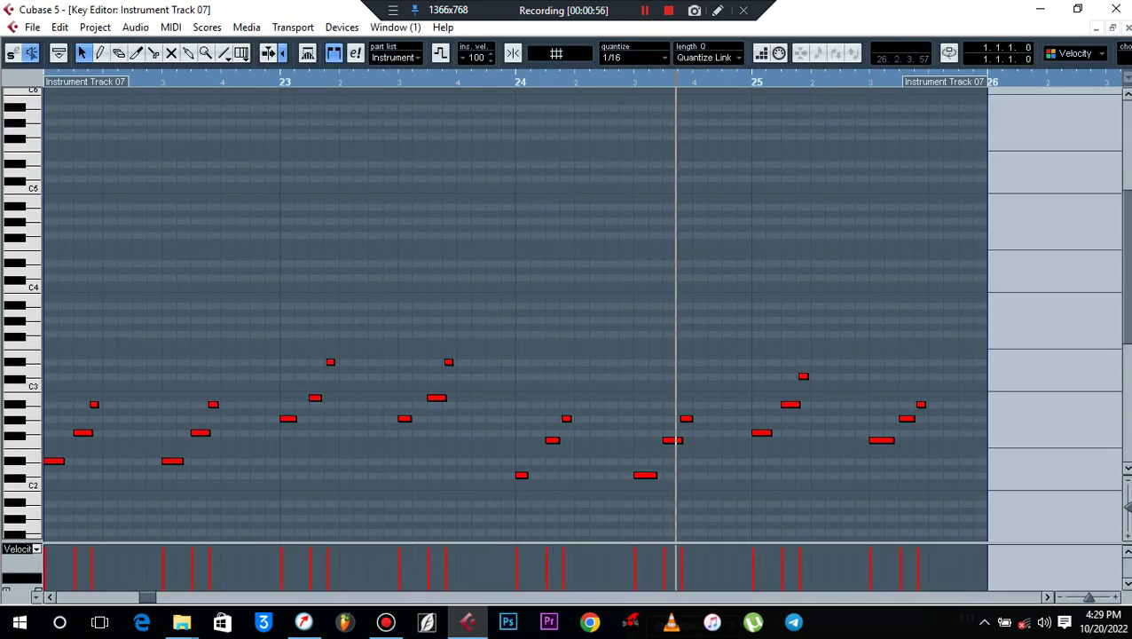
key("Return")
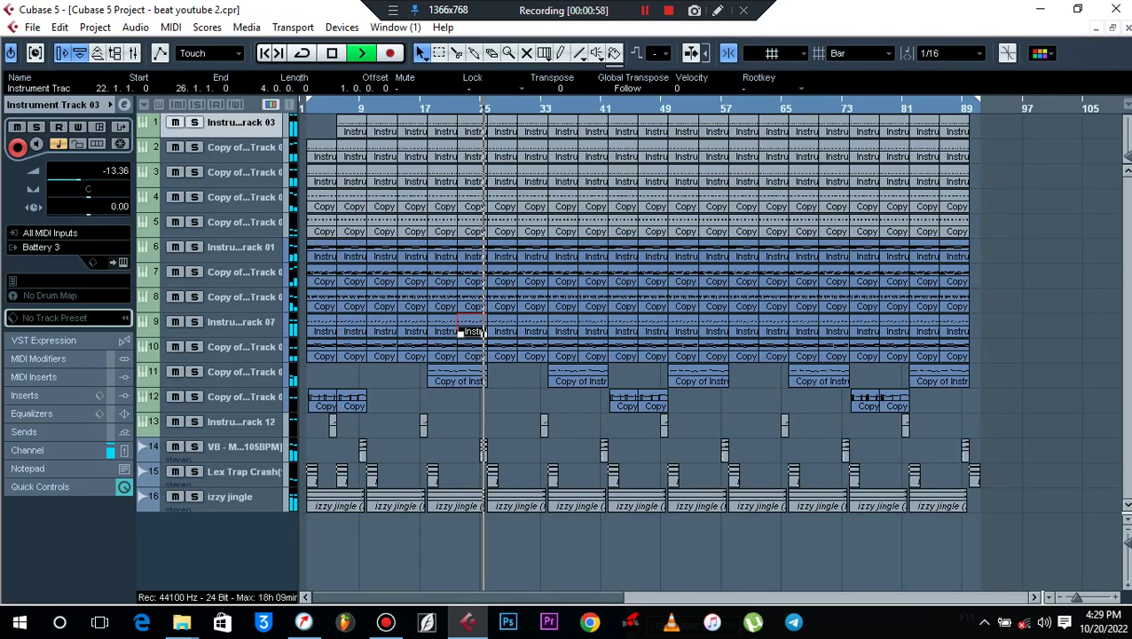
left_click(462, 333)
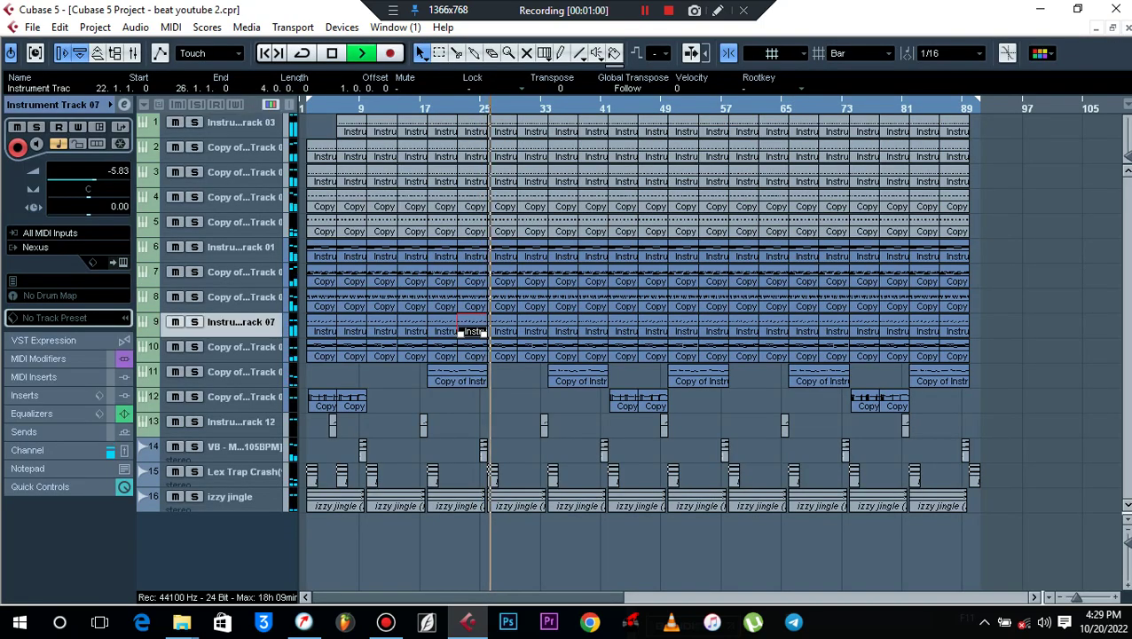
- Inspect the HALionOne instrument on track 10 and its list of strings presets, keeping the SynStrings sound
left_click(467, 356)
left_click(123, 262)
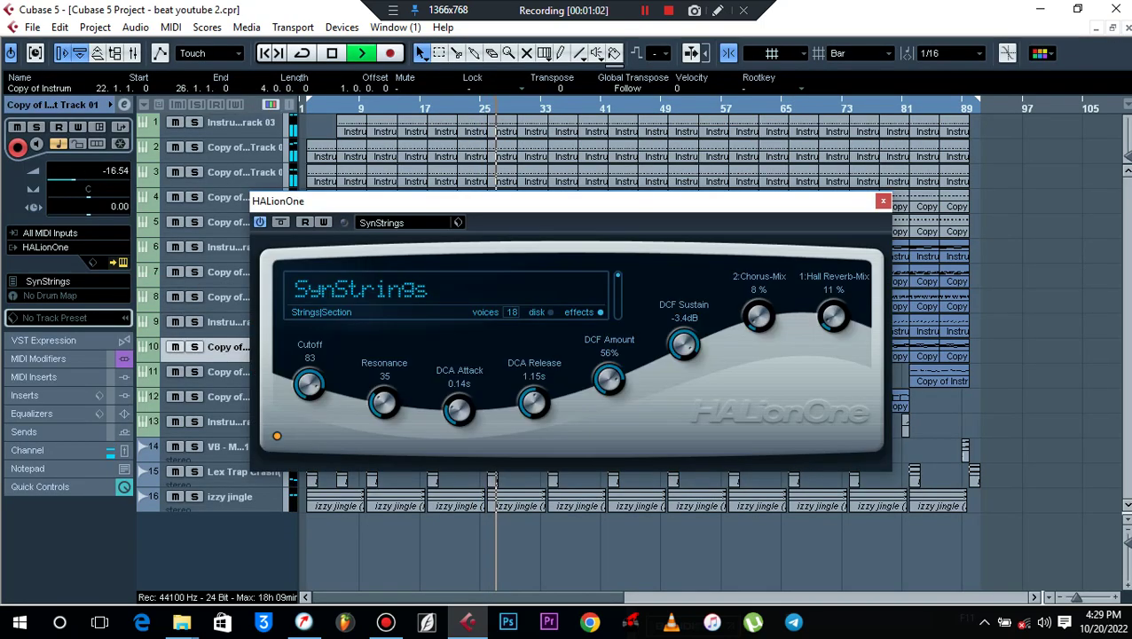
left_click(400, 223)
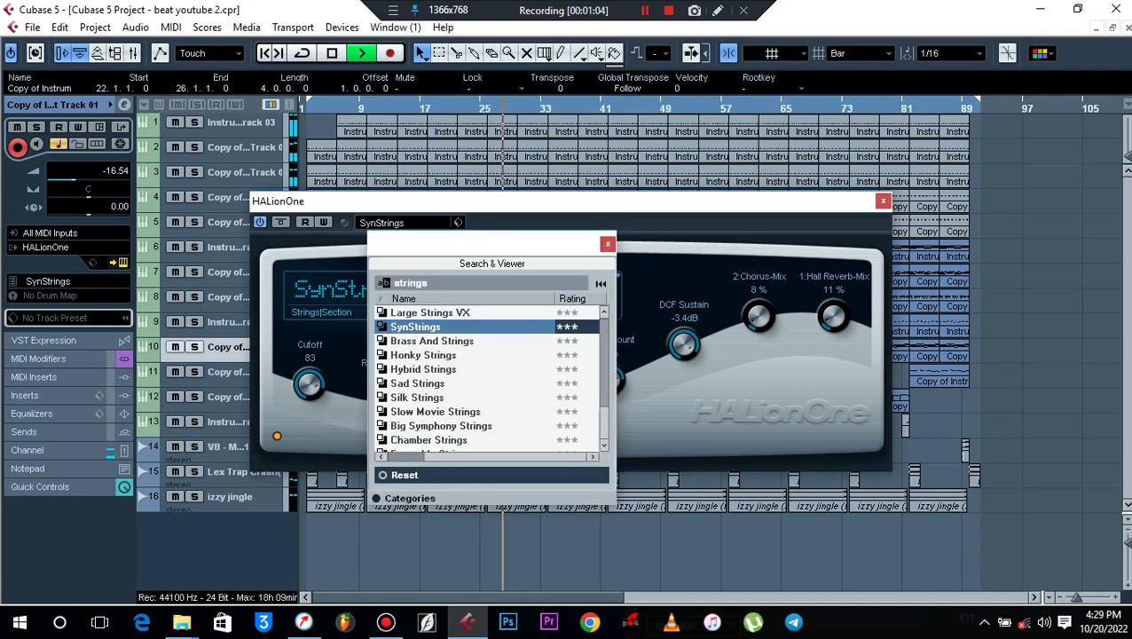
key("Escape")
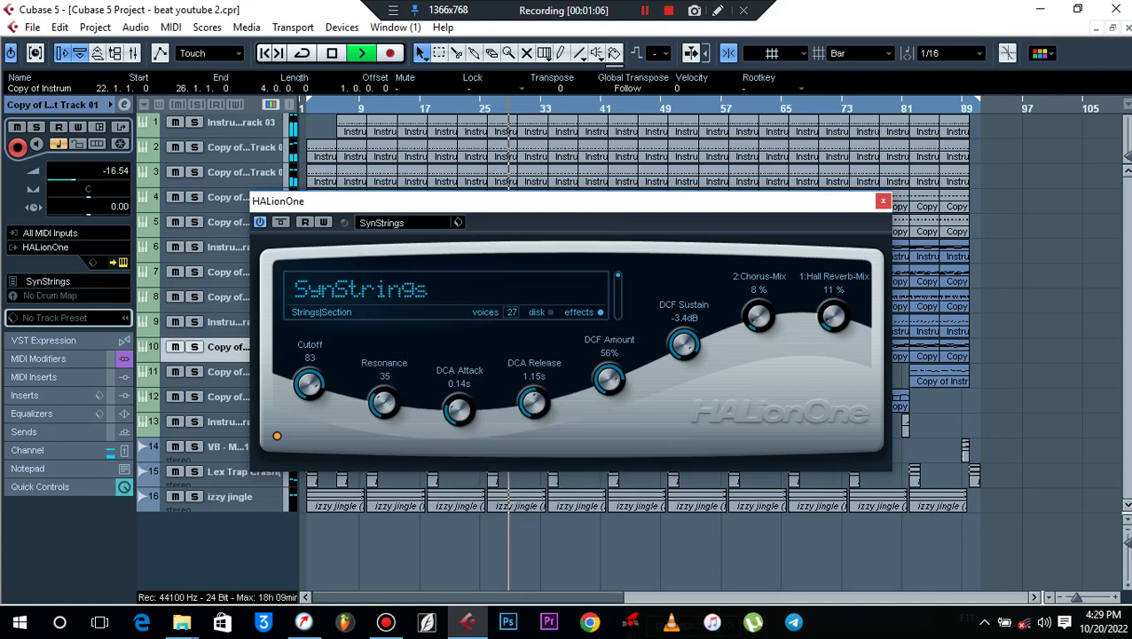
key("Escape")
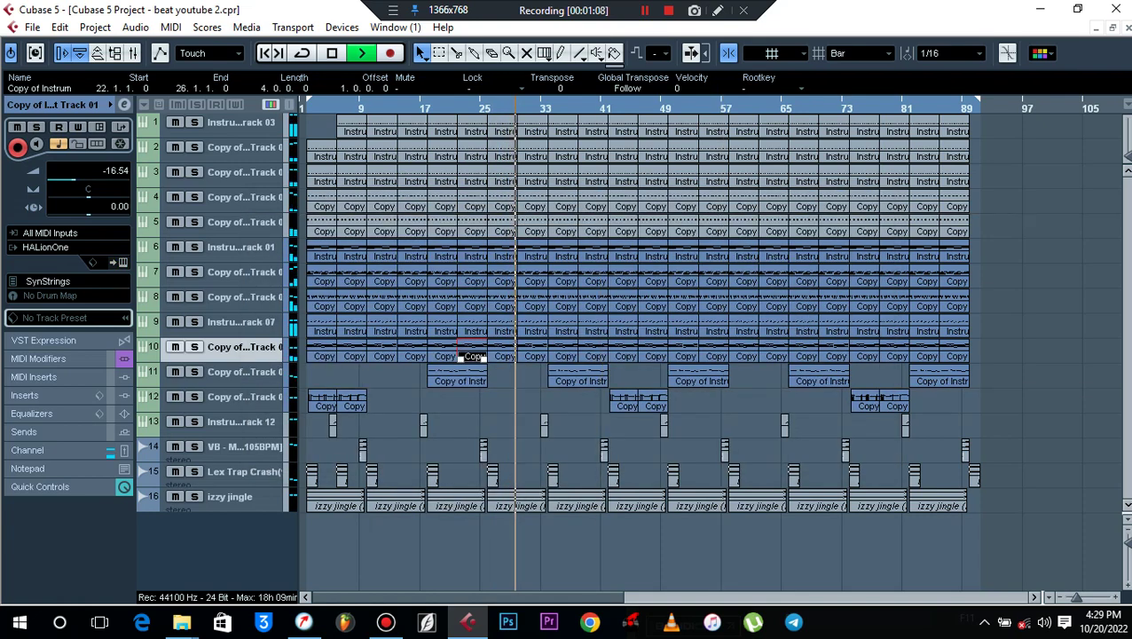
key("Escape")
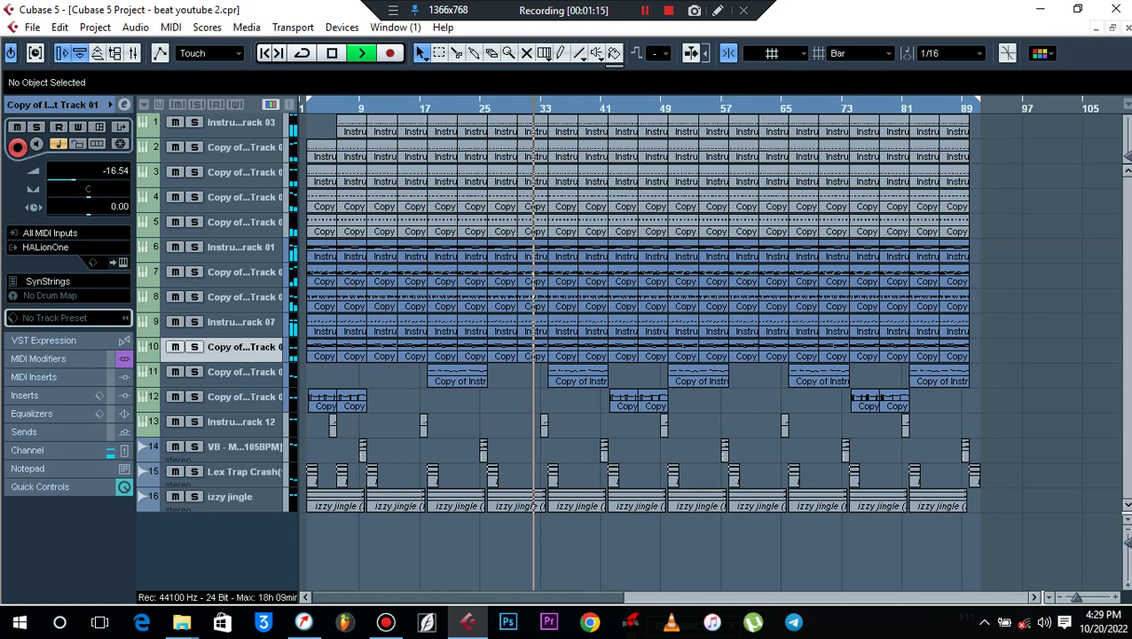
- Check the channel levels in the mixer and the insert effects on the Stereo Out channel
key("F3")
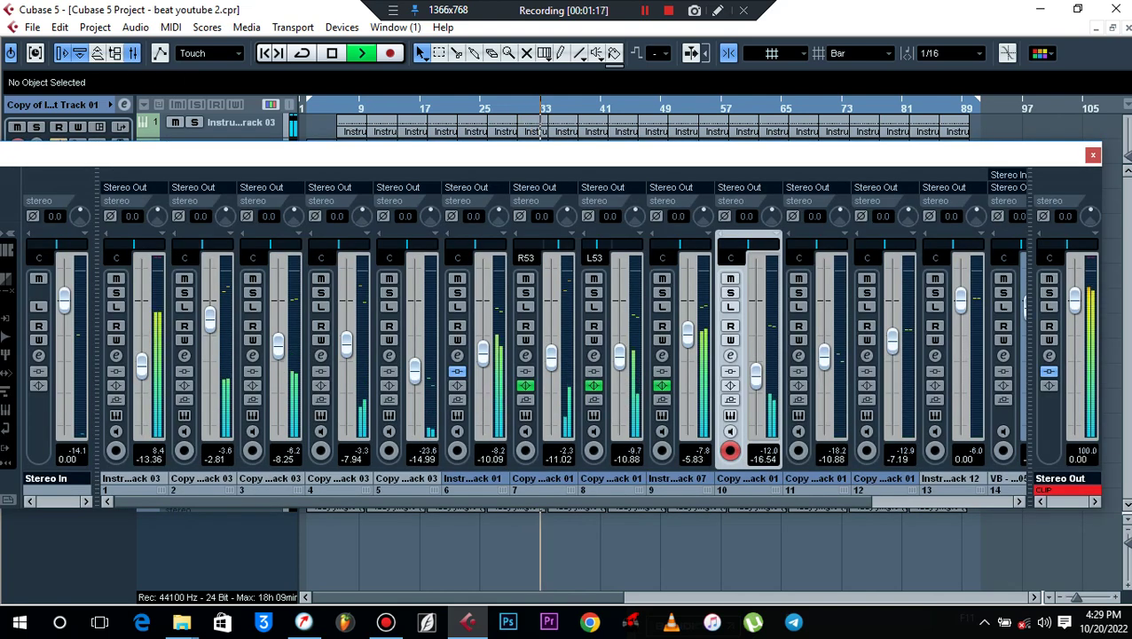
left_click(1049, 355)
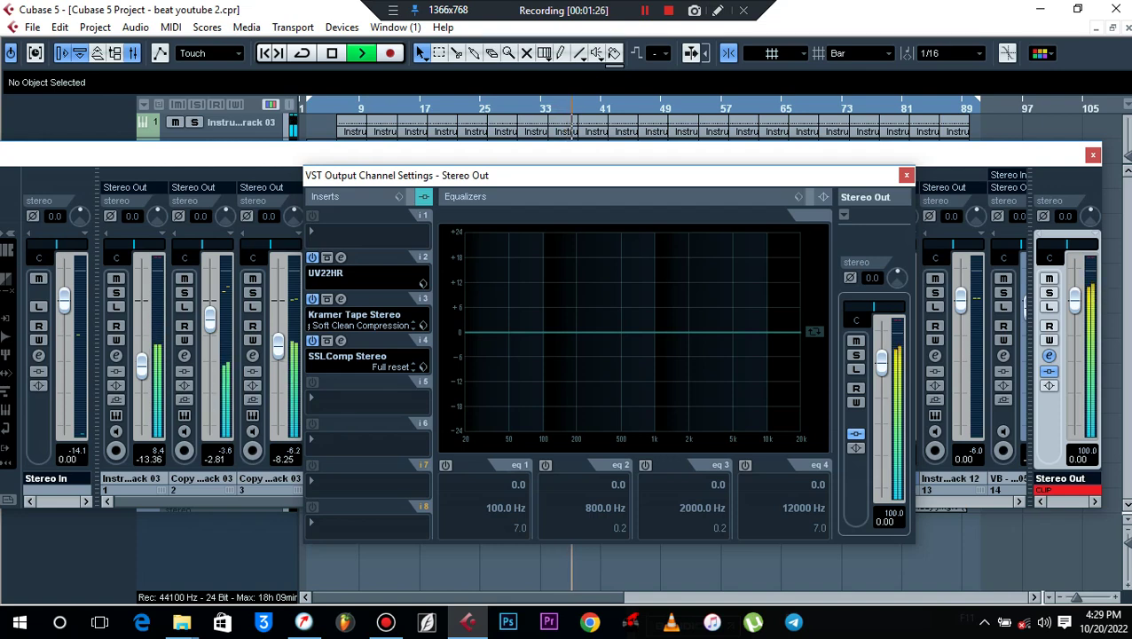
key("Escape")
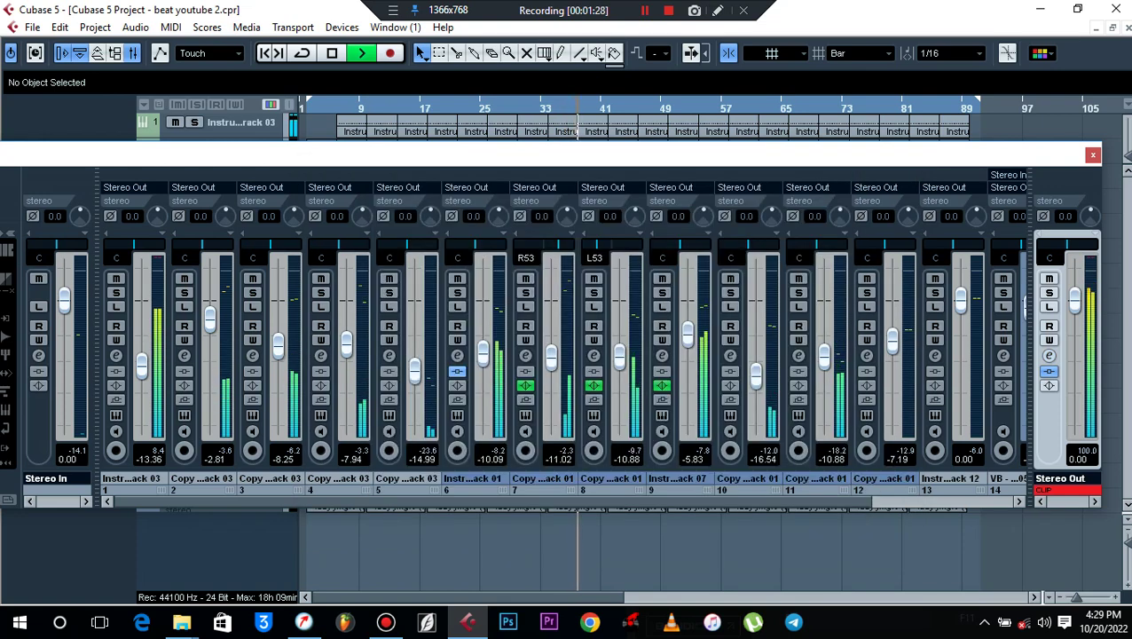
key("F3")
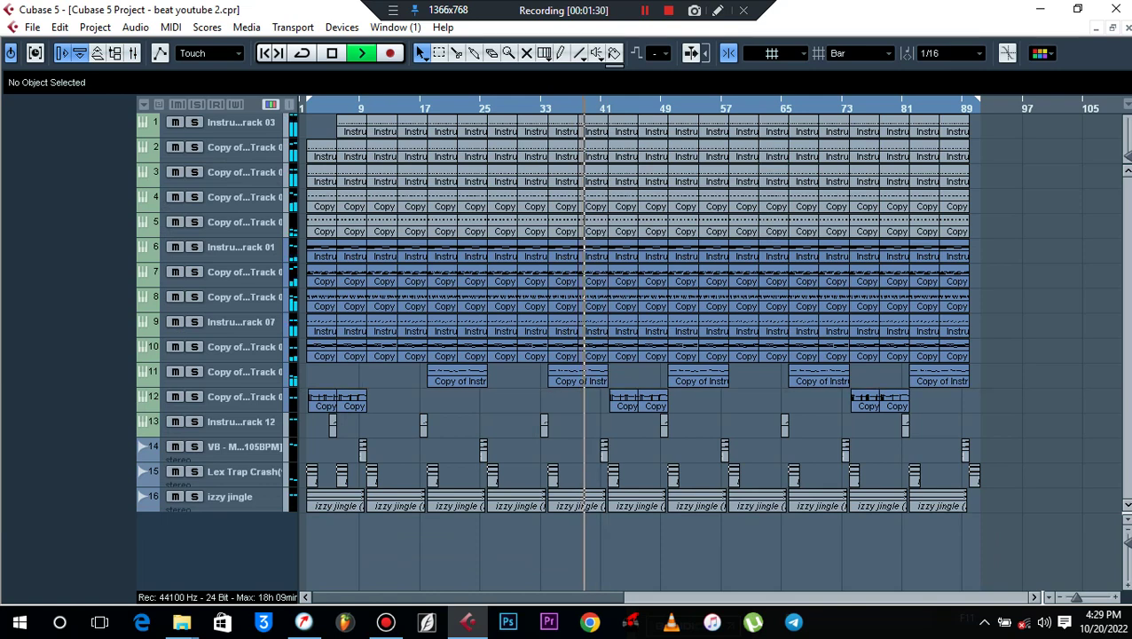
- Check the insert slots of the Lex Trap Crash audio track and return to track 10
left_click(244, 471)
key("alt+i")
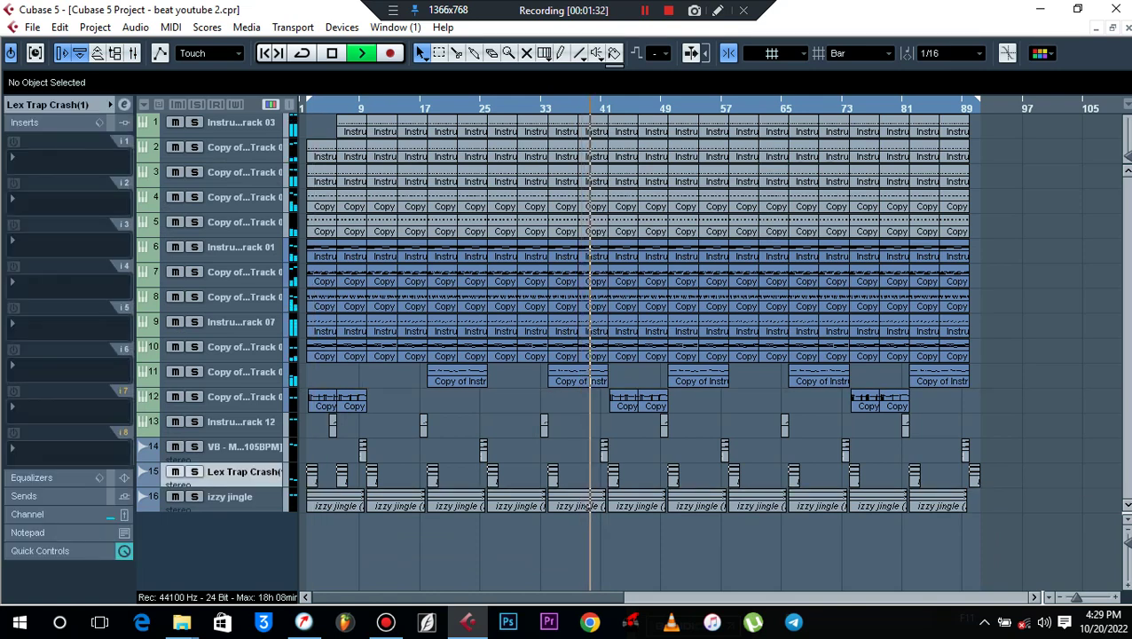
left_click(244, 346)
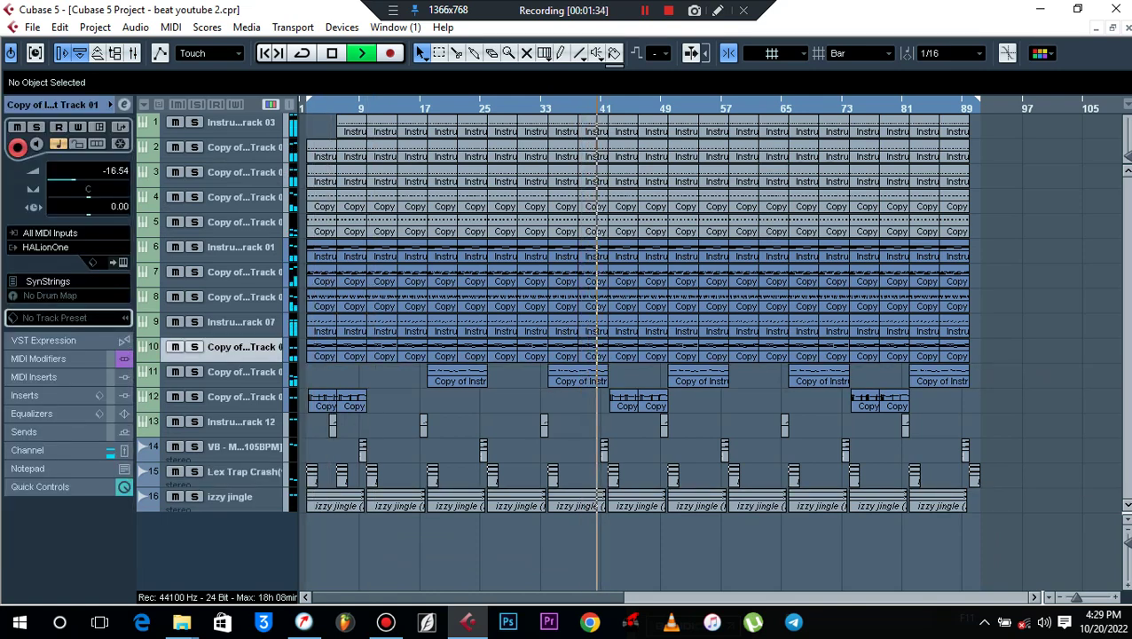
- Examine the notes of the track 10 part starting at bar 42 in the Key Editor
key("Return")
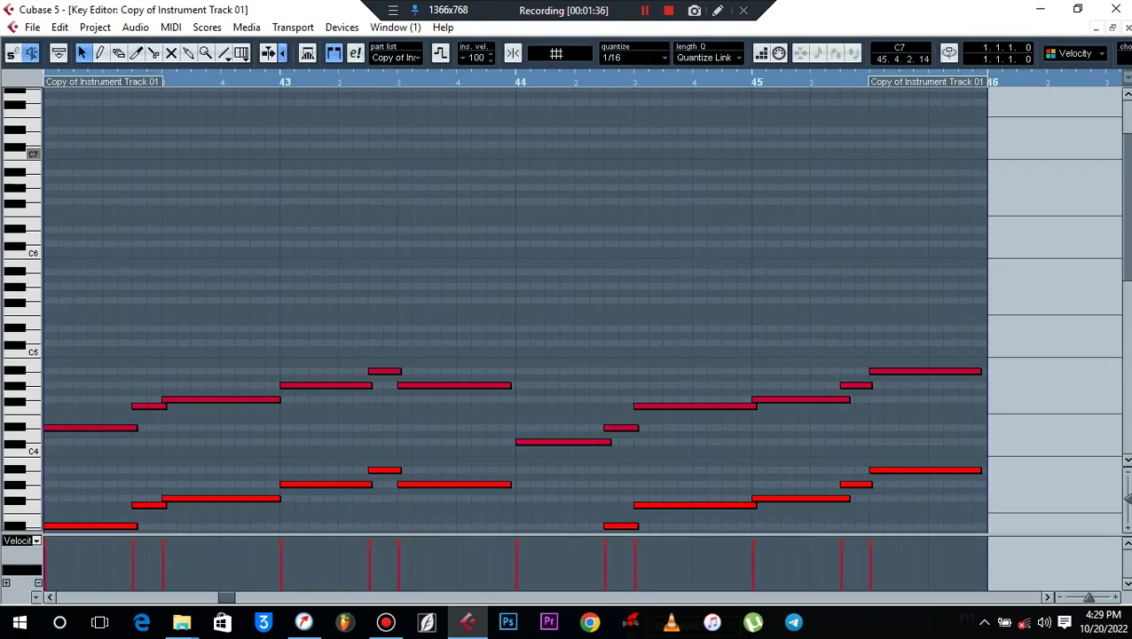
scroll(515, 311, "down", 5)
key("Escape")
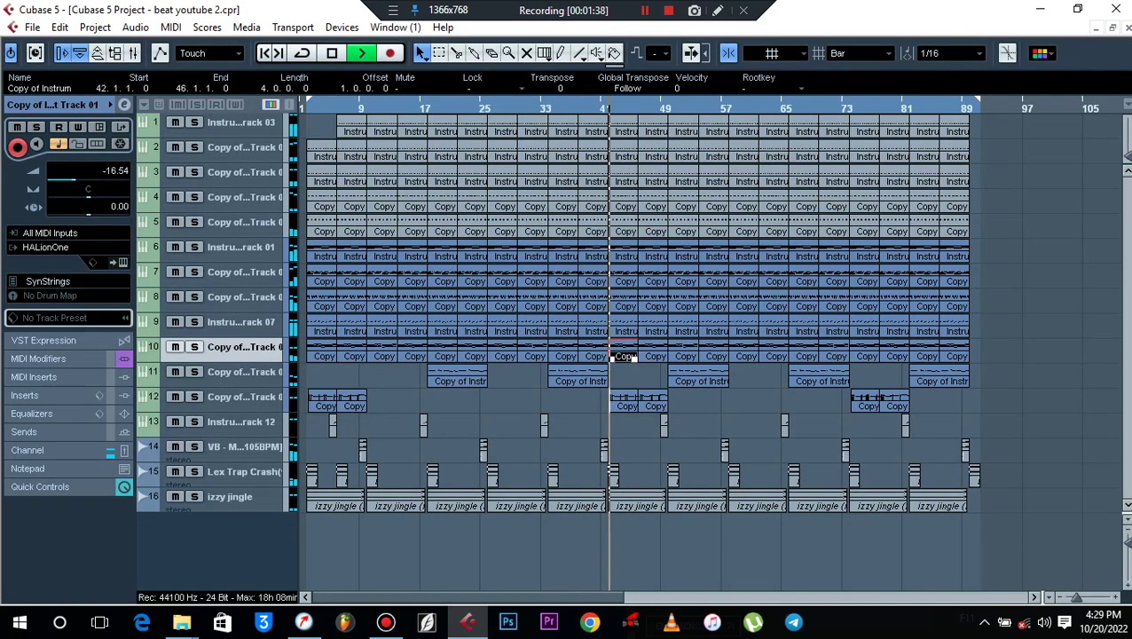
- Examine the notes of the track 7 part starting at bar 42, down to the lowest ones
double_click(619, 283)
scroll(515, 310, "down", 7)
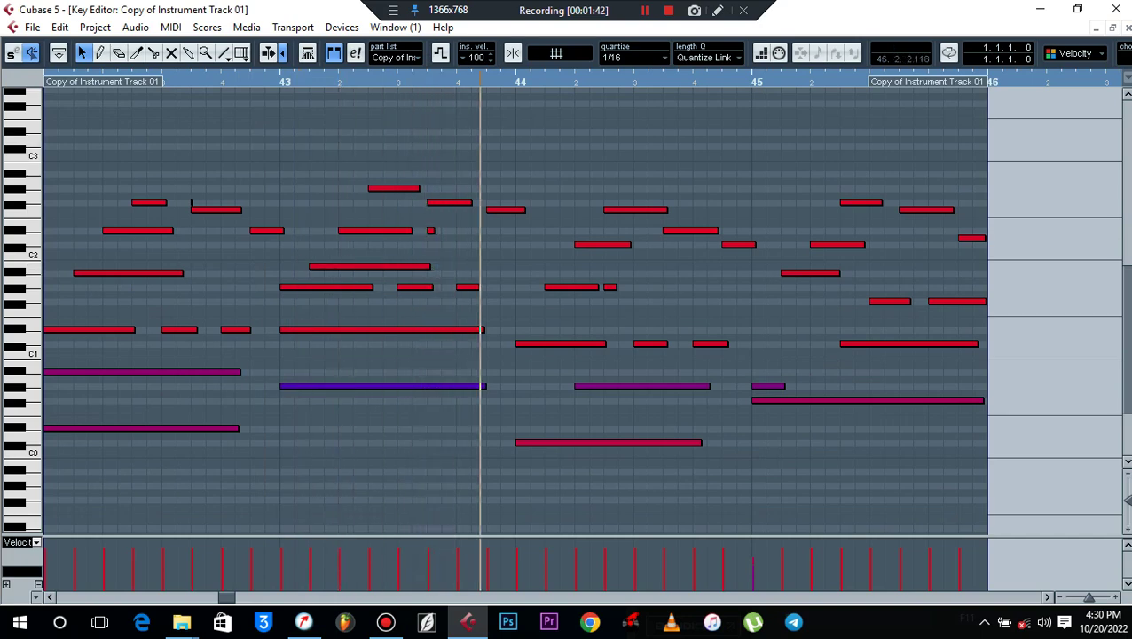
key("Escape")
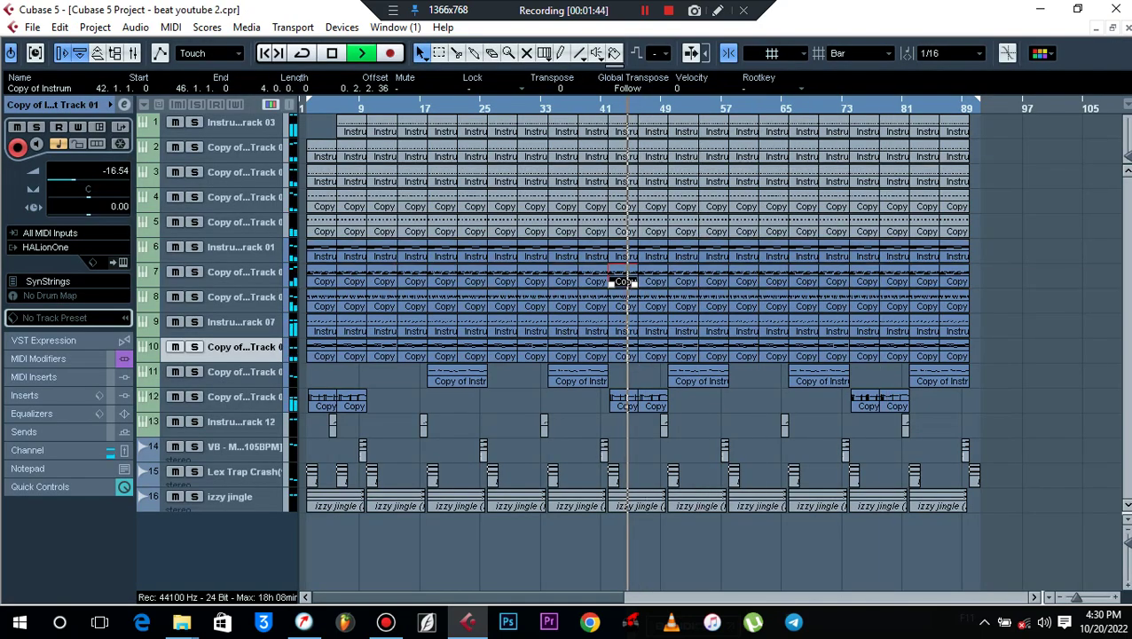
- Examine the notes of the track 8 part starting at bar 46, and clear the selection in the arrangement
double_click(652, 305)
scroll(514, 306, "down", 3)
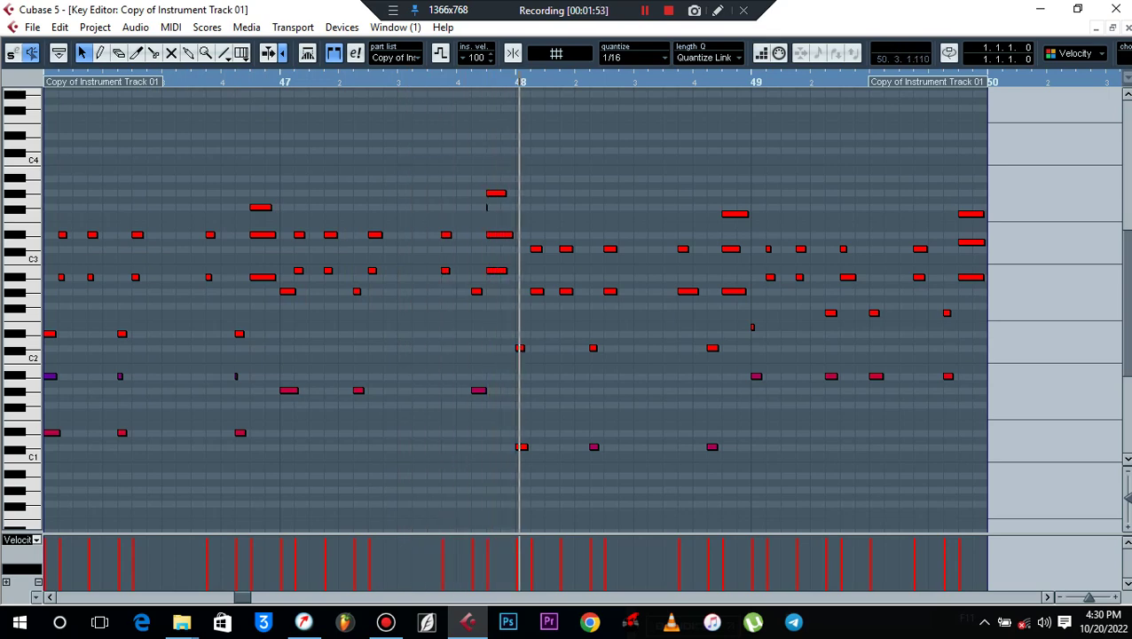
key("Escape")
key("ctrl+shift+a")
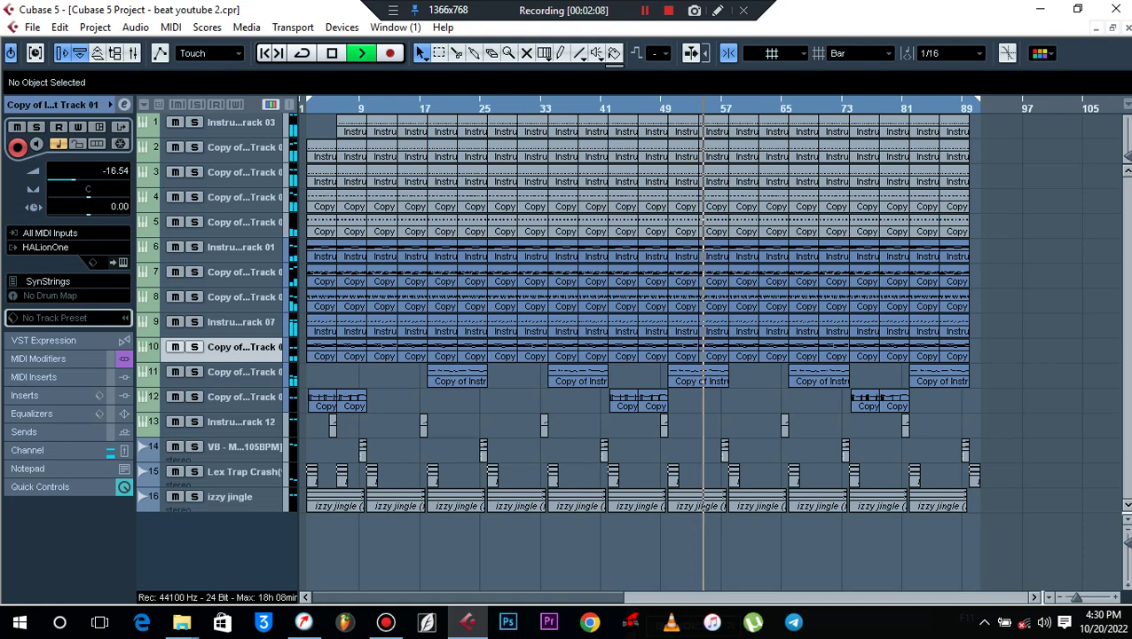
- Examine the melody notes of the track 11 part starting at bar 50 and return to the arrangement
double_click(698, 381)
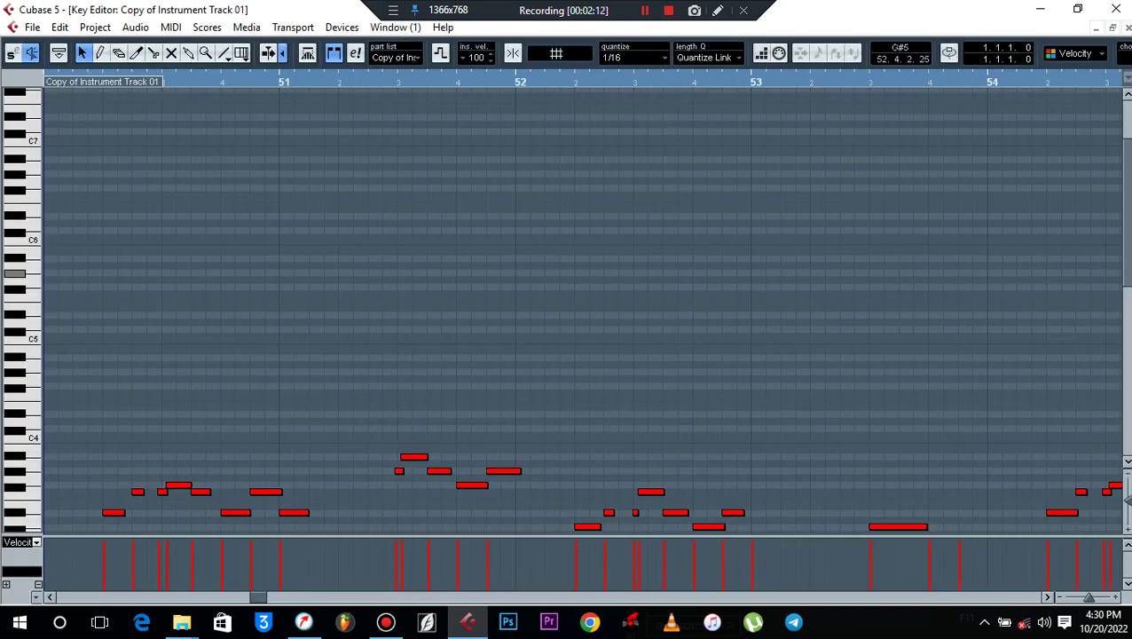
scroll(802, 211, "down", 5)
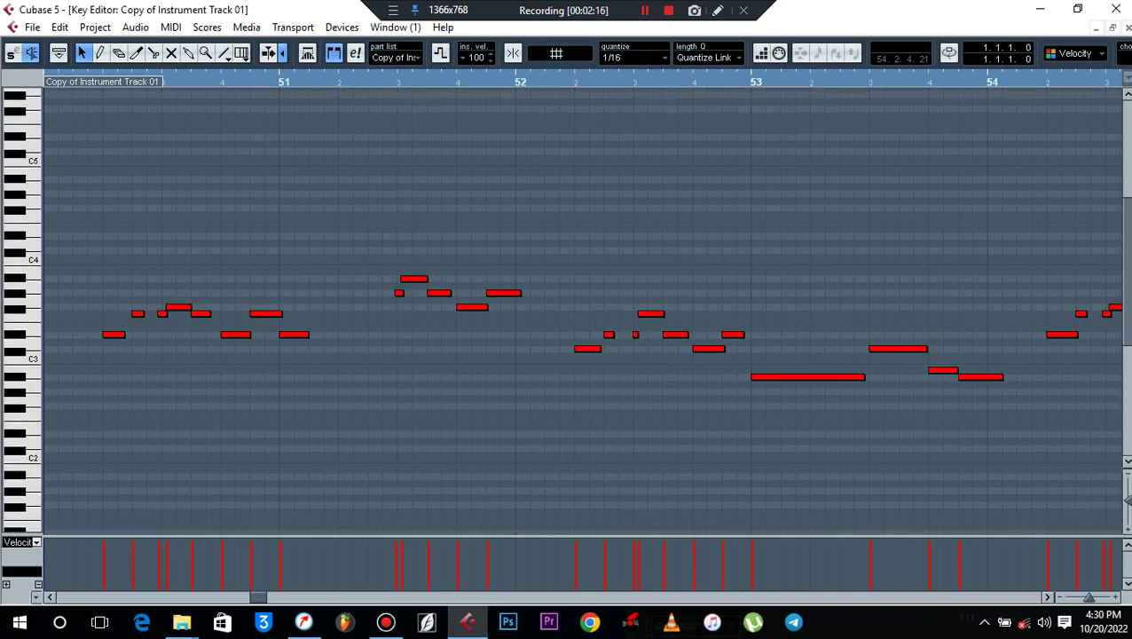
left_click(1126, 27)
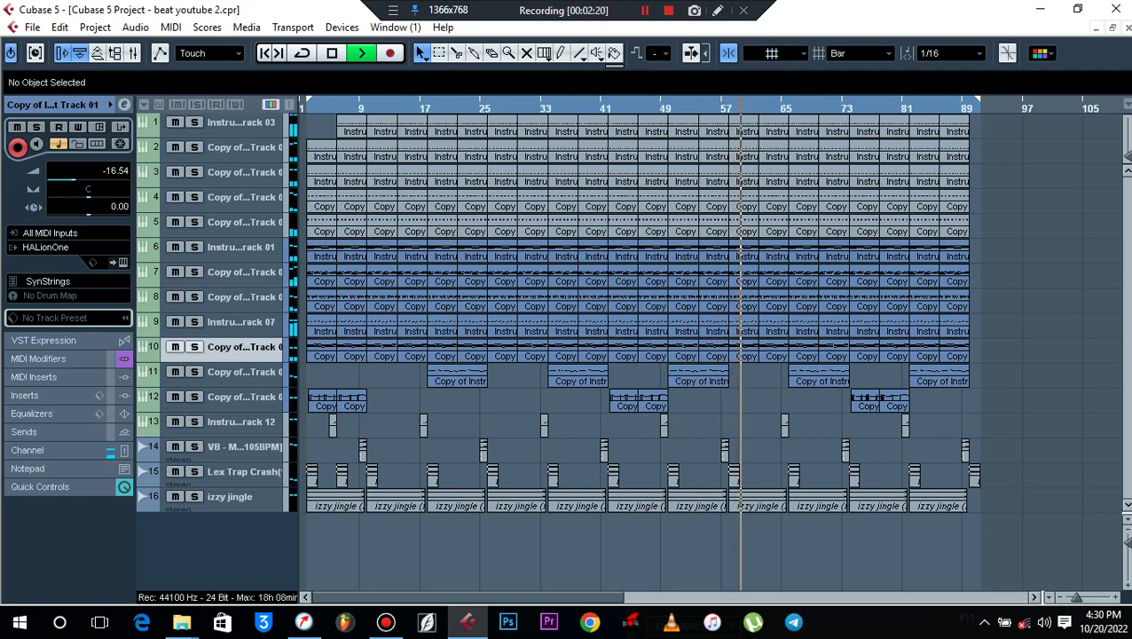
- Open the mixer and the Stereo Out channel settings, and inspect the UV22HR insert
left_click(133, 54)
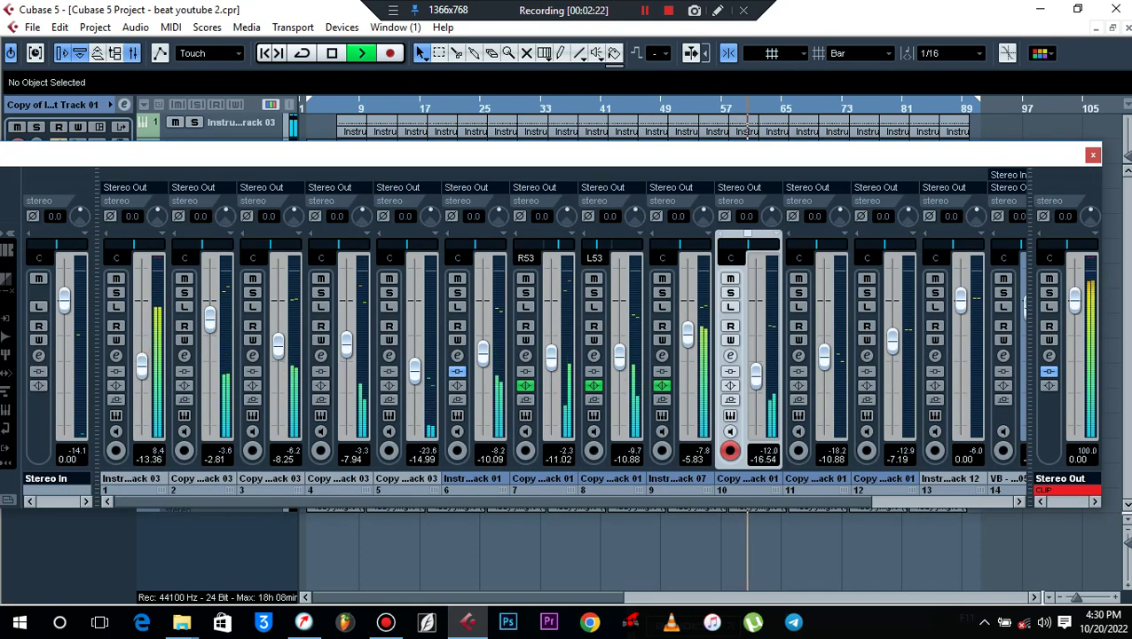
left_click(1048, 356)
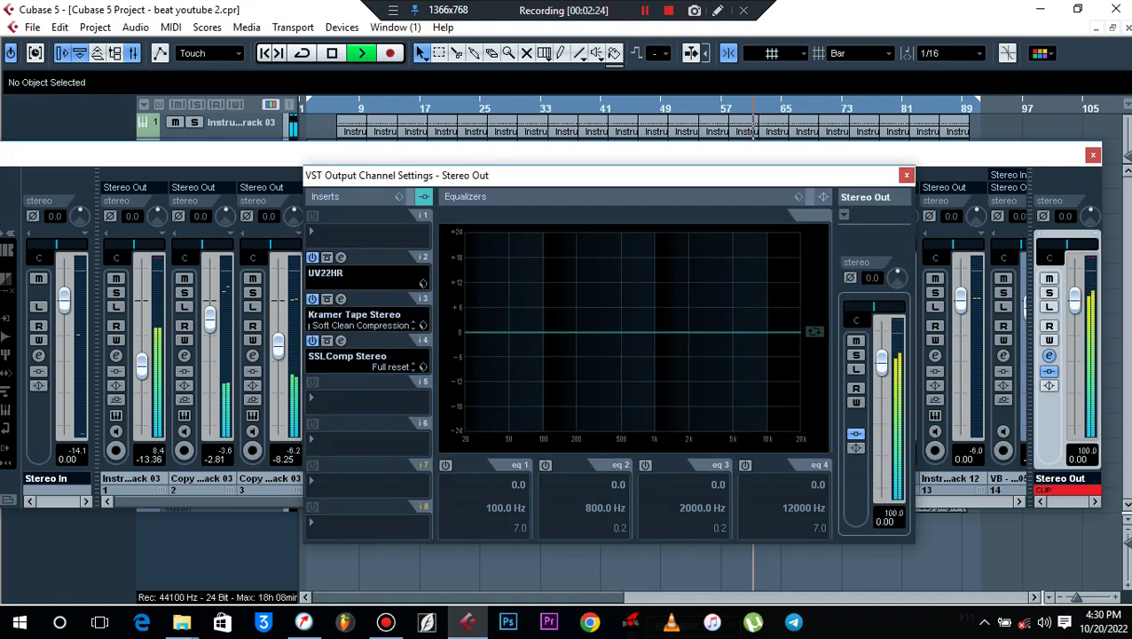
left_click(341, 258)
key("Escape")
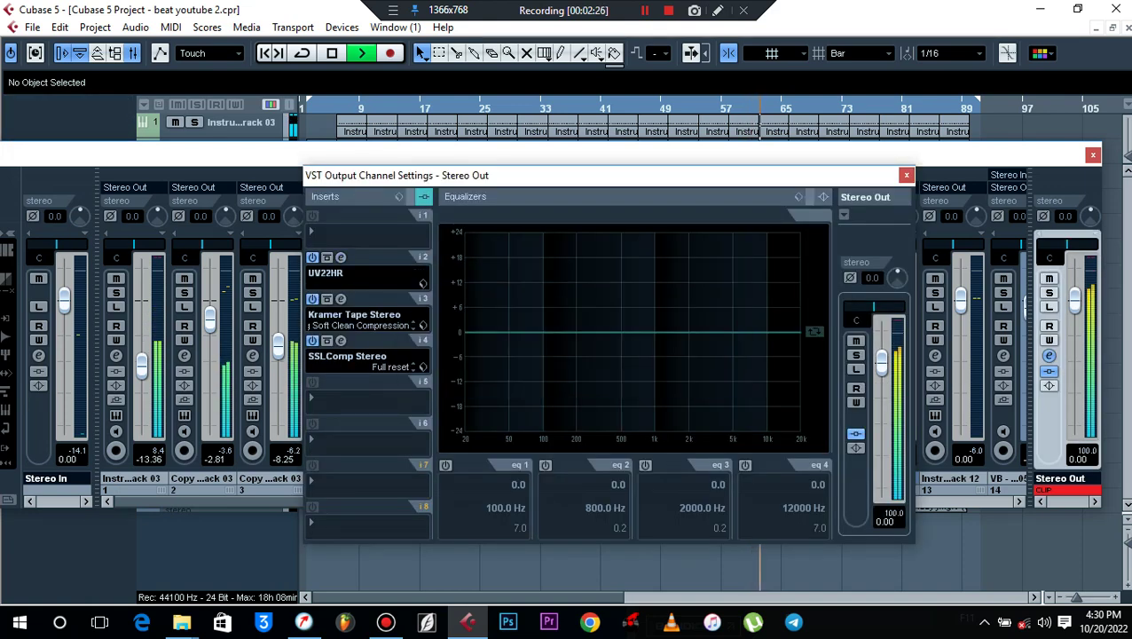
- Examine the settings of the Kramer Tape Stereo and SSLComp Stereo inserts on the Stereo Out channel
left_click(341, 299)
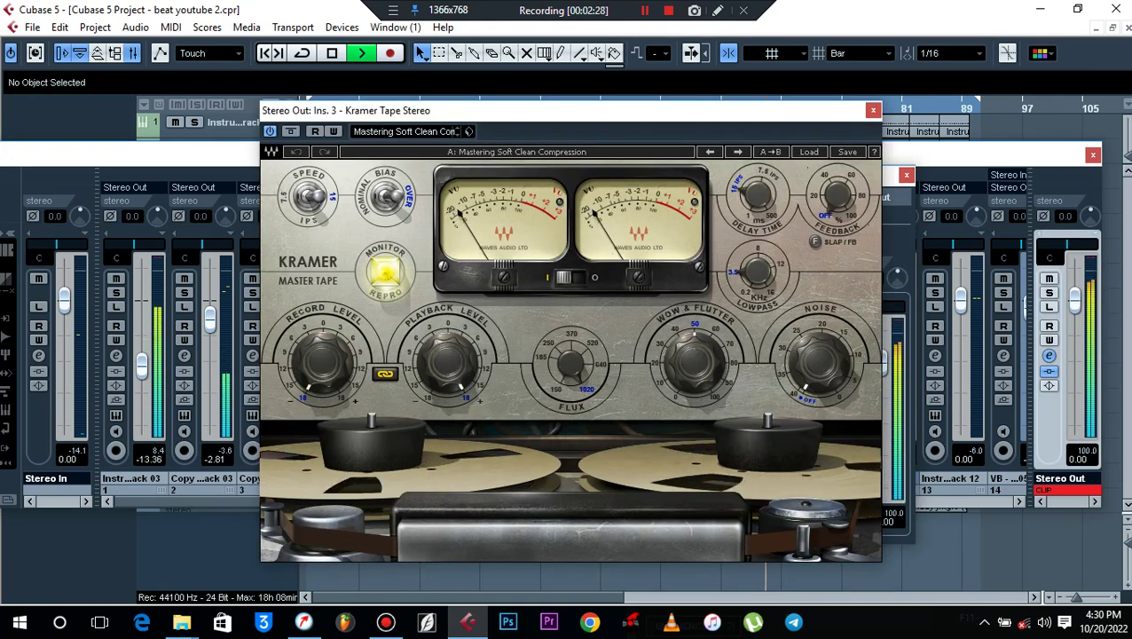
key("Escape")
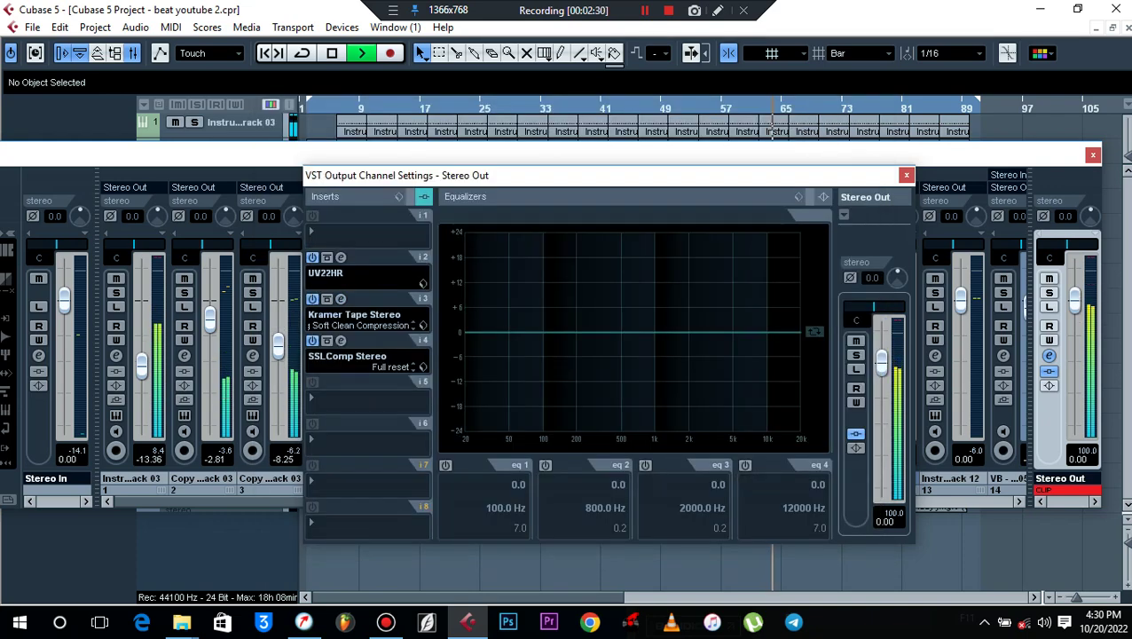
left_click(341, 340)
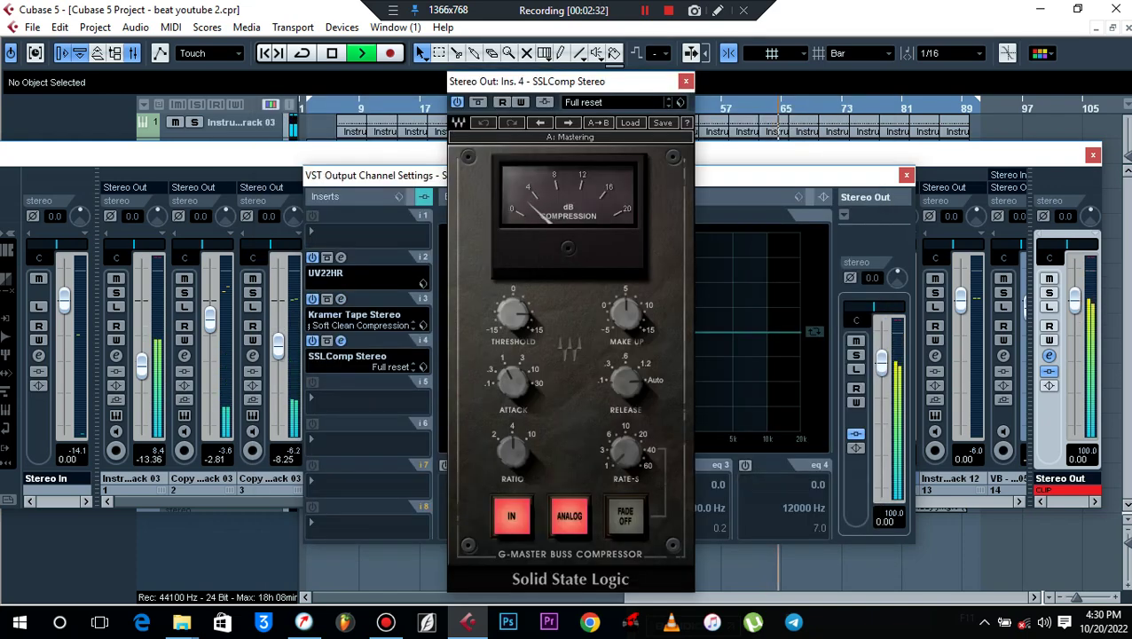
key("Escape")
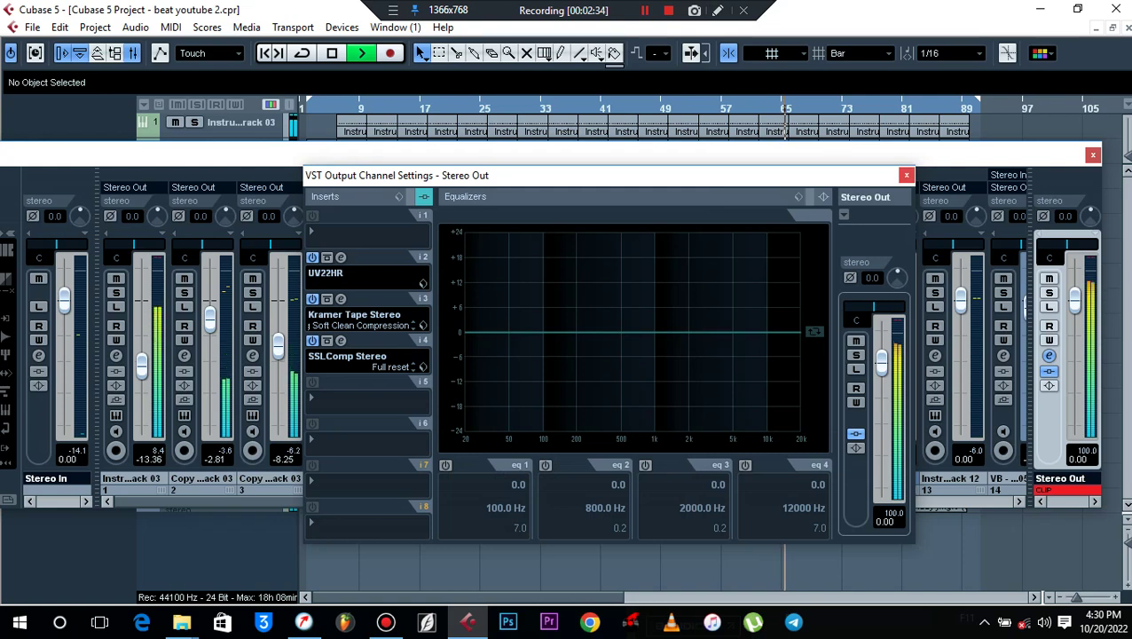
- Reset the Stereo Out channel's clip indicator in the mixer and return to the arrangement
key("Escape")
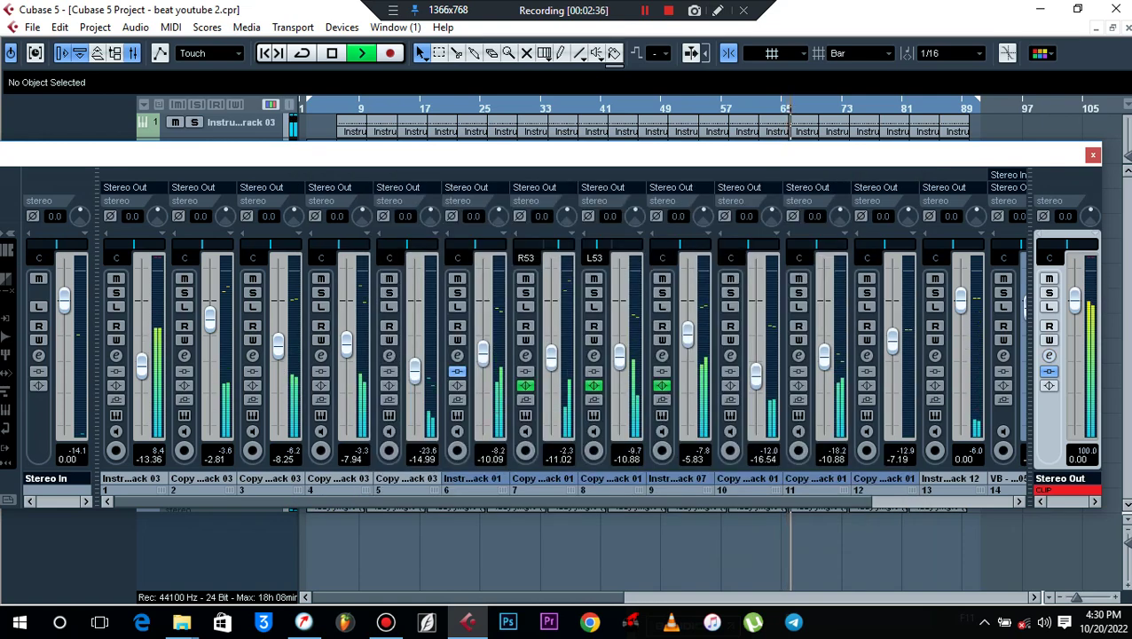
left_click(1065, 489)
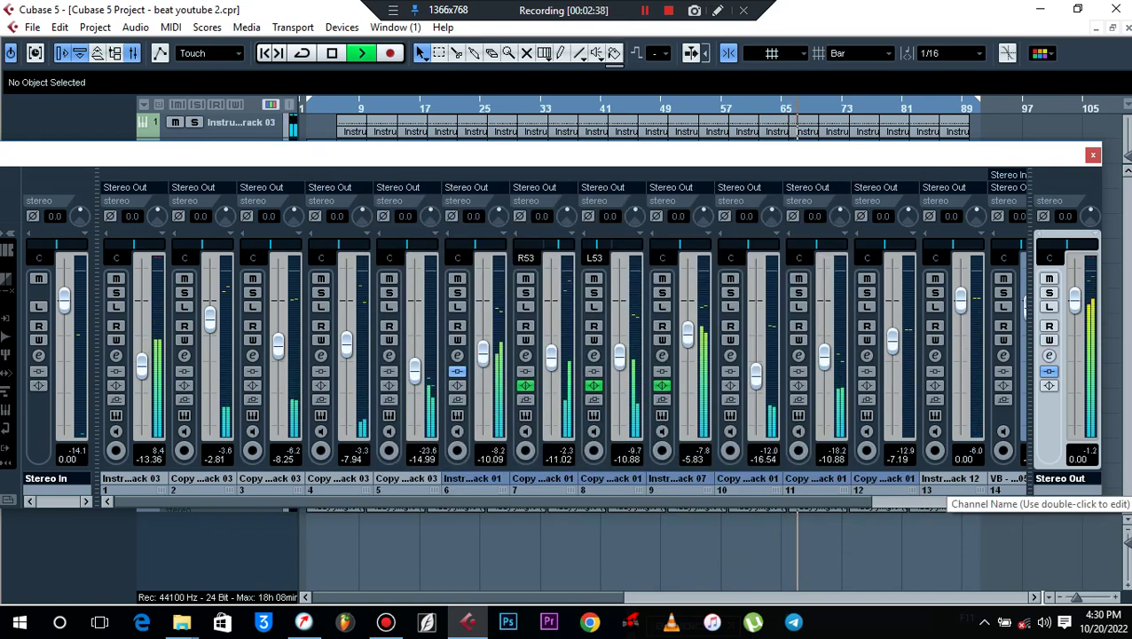
key("F3")
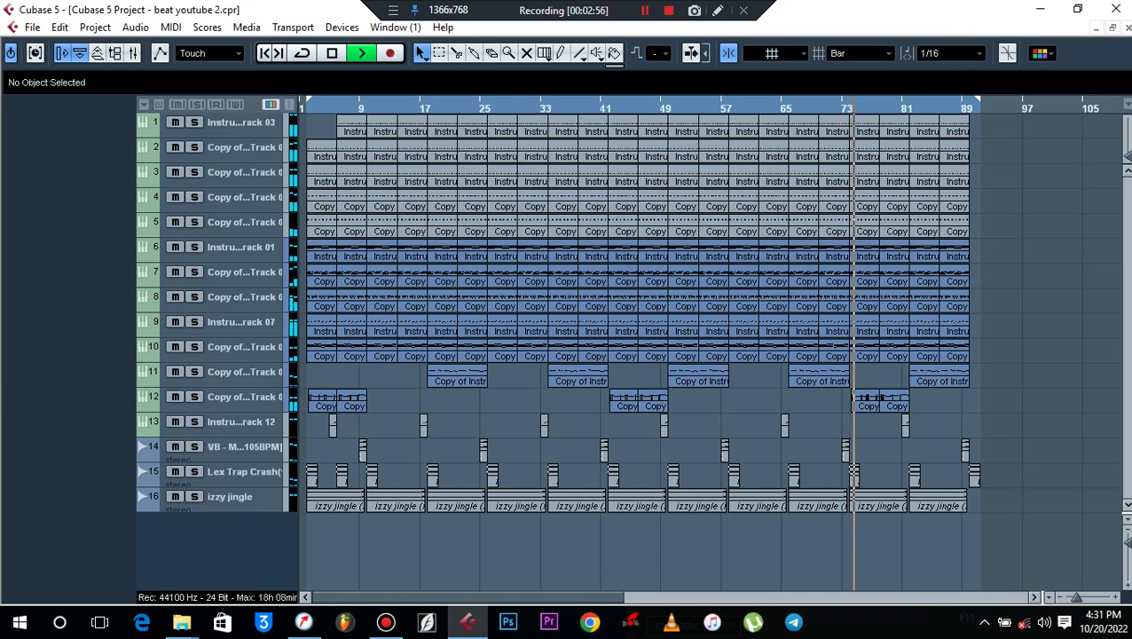
- Examine the notes of the track 12 part starting at bar 74, and clear the selection in the arrangement
double_click(870, 404)
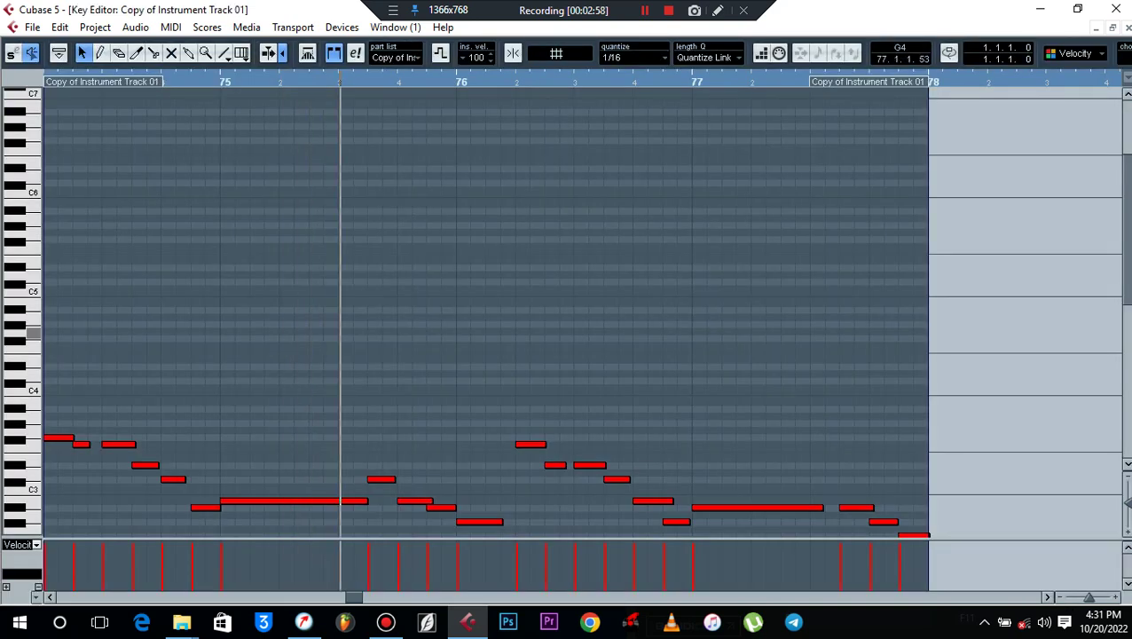
scroll(568, 311, "up", 3)
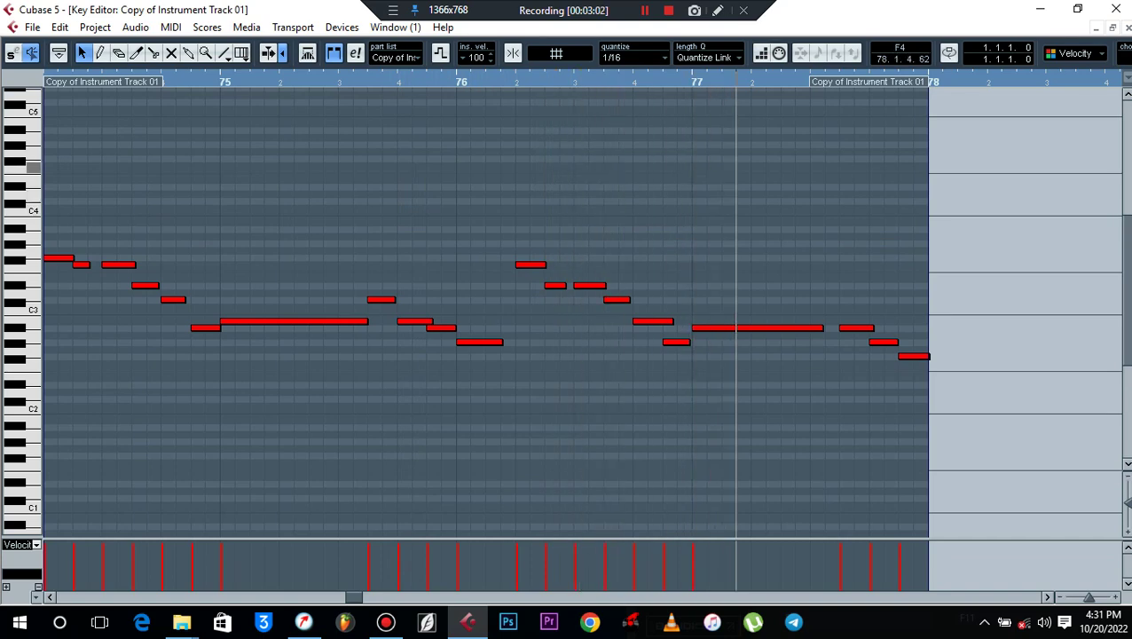
left_click(1127, 27)
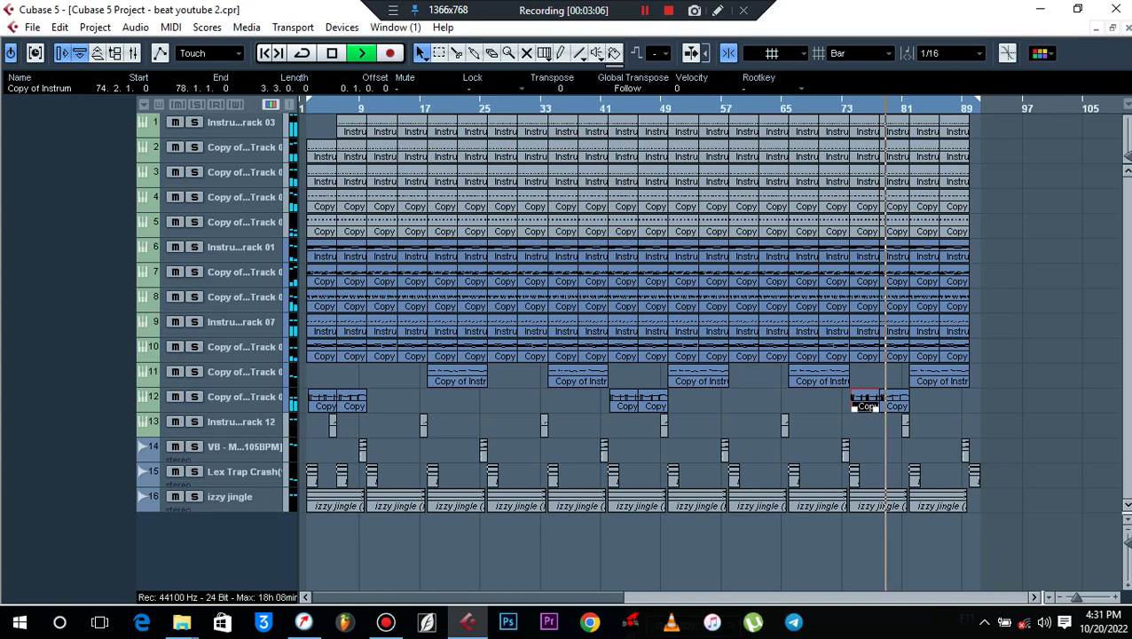
left_click(866, 541)
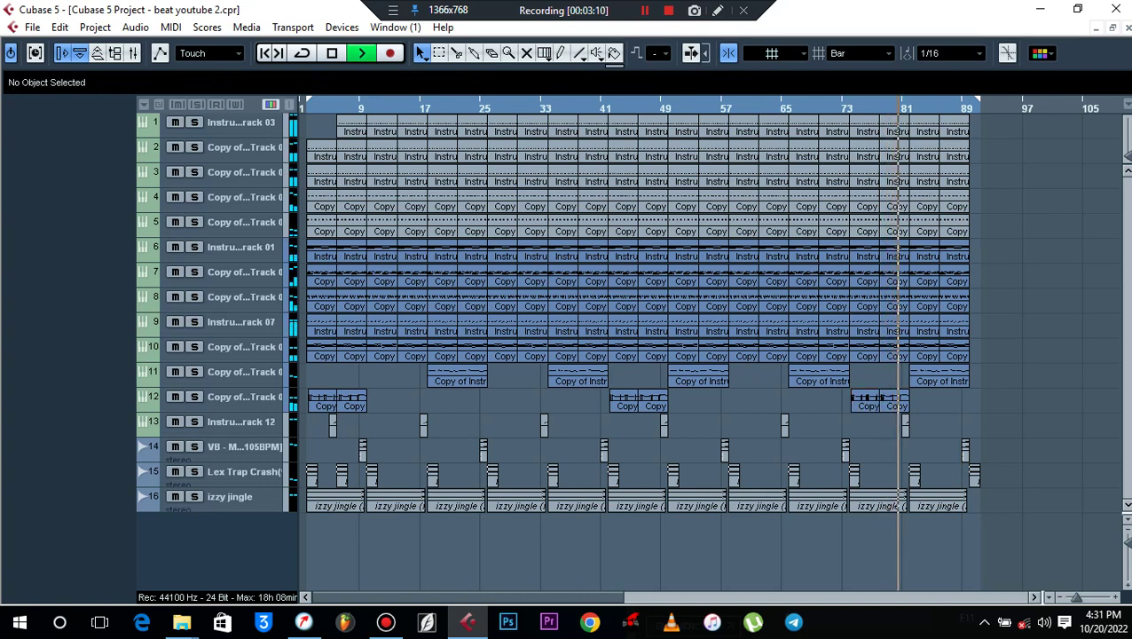
- Examine the notes of the one-bar track 13 part at bar 81 in the Key Editor
left_click(905, 428)
double_click(905, 428)
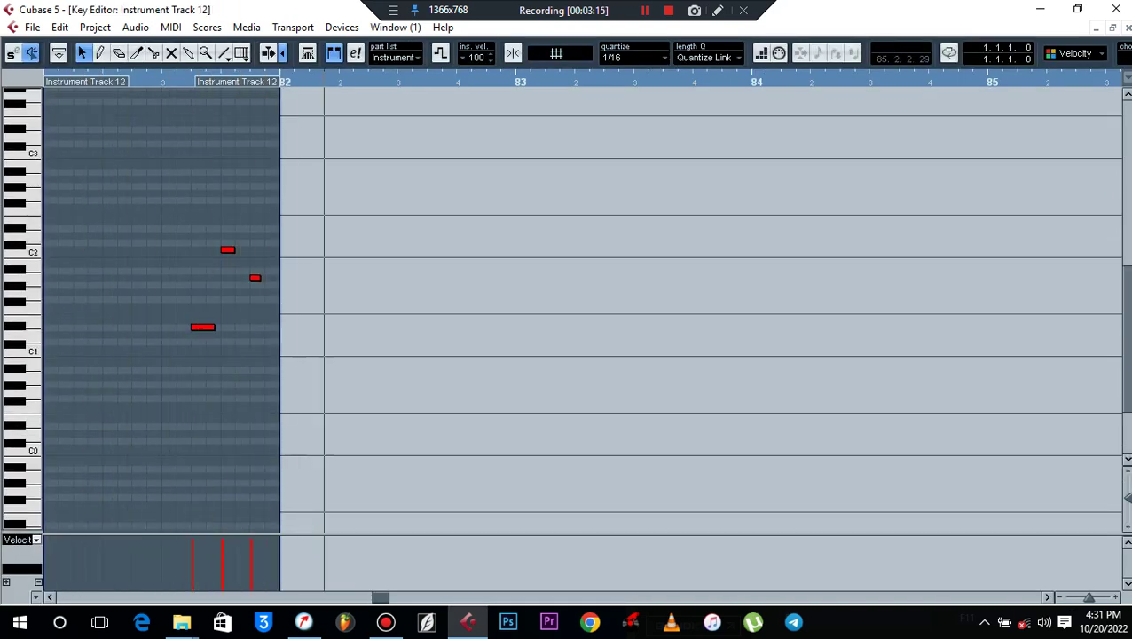
key("Return")
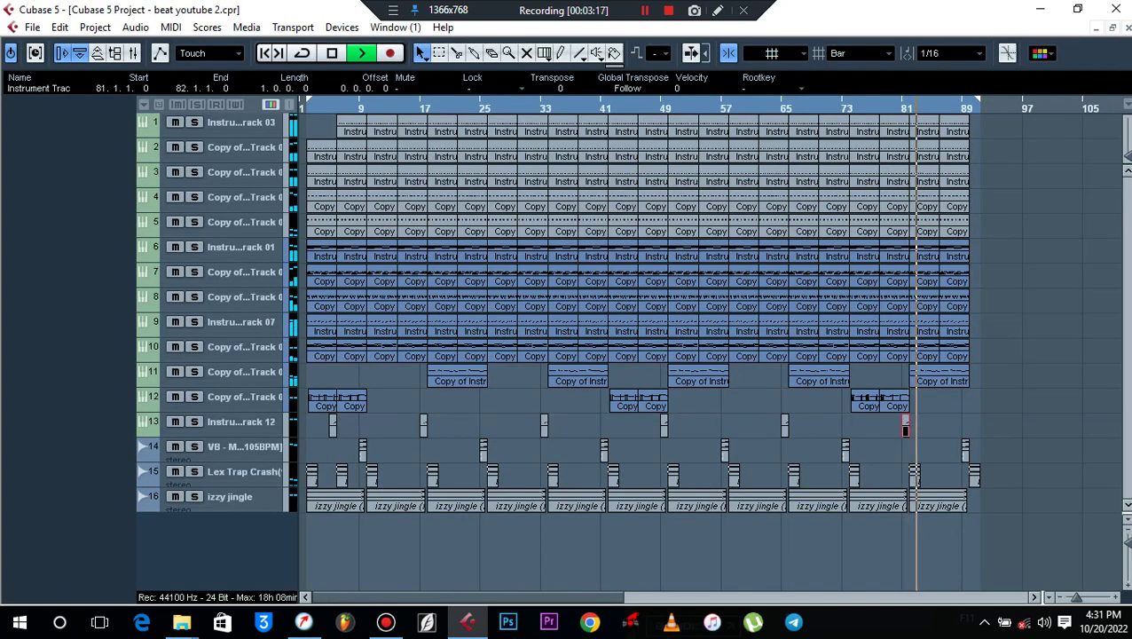
- Examine the whole melody of the track 11 part starting at bar 82, and clear the selection in the arrangement
double_click(939, 381)
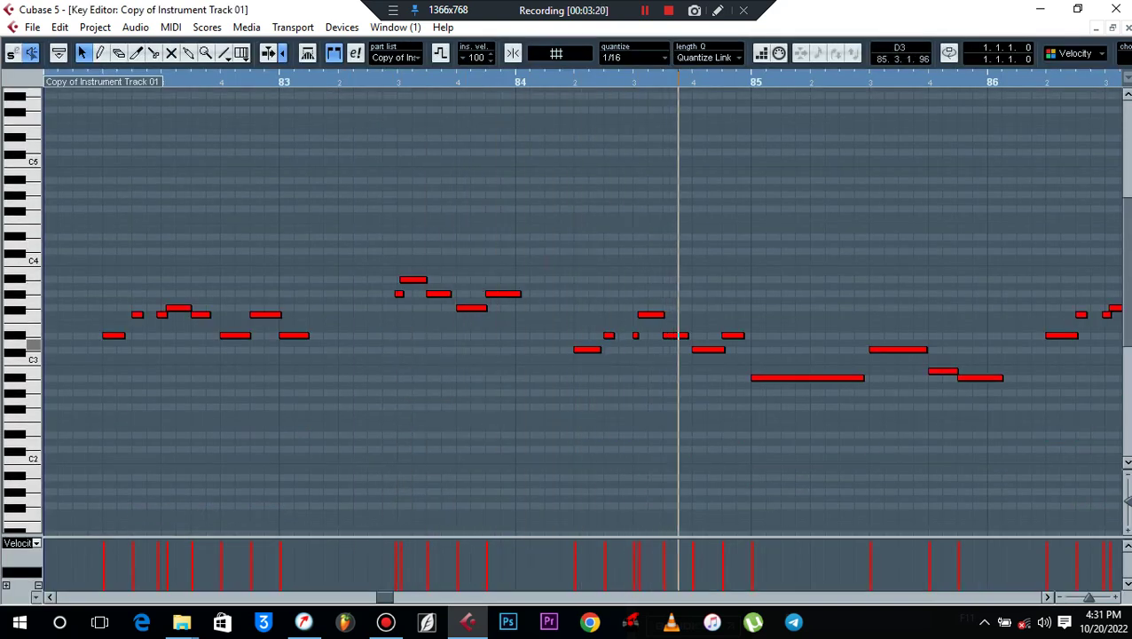
key("g")
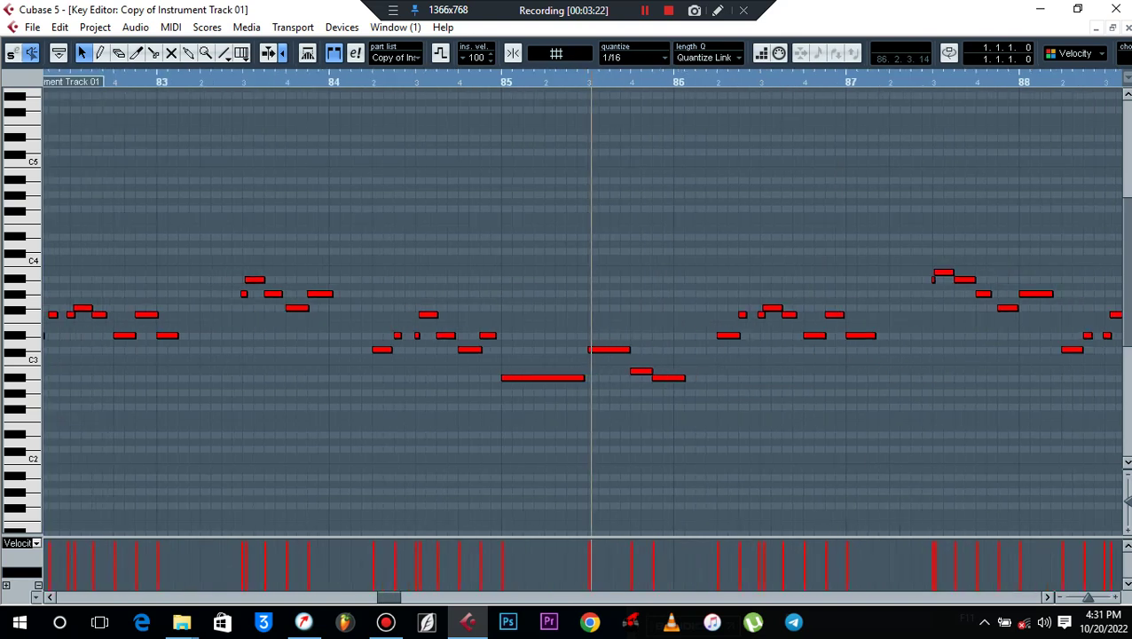
key("g")
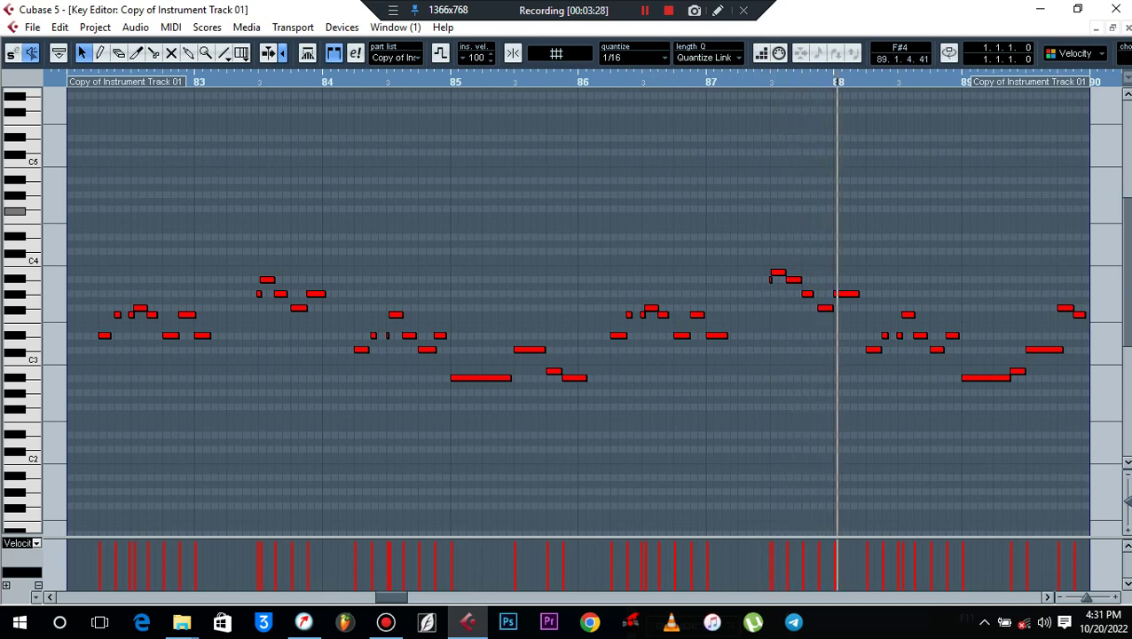
key("ctrl+w")
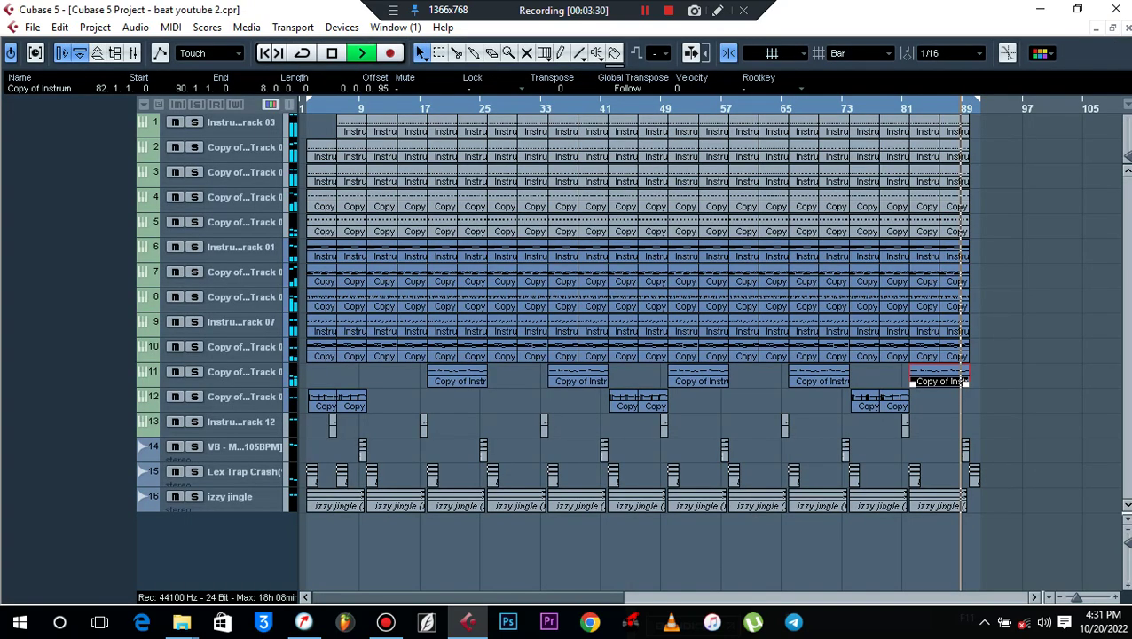
key("Escape")
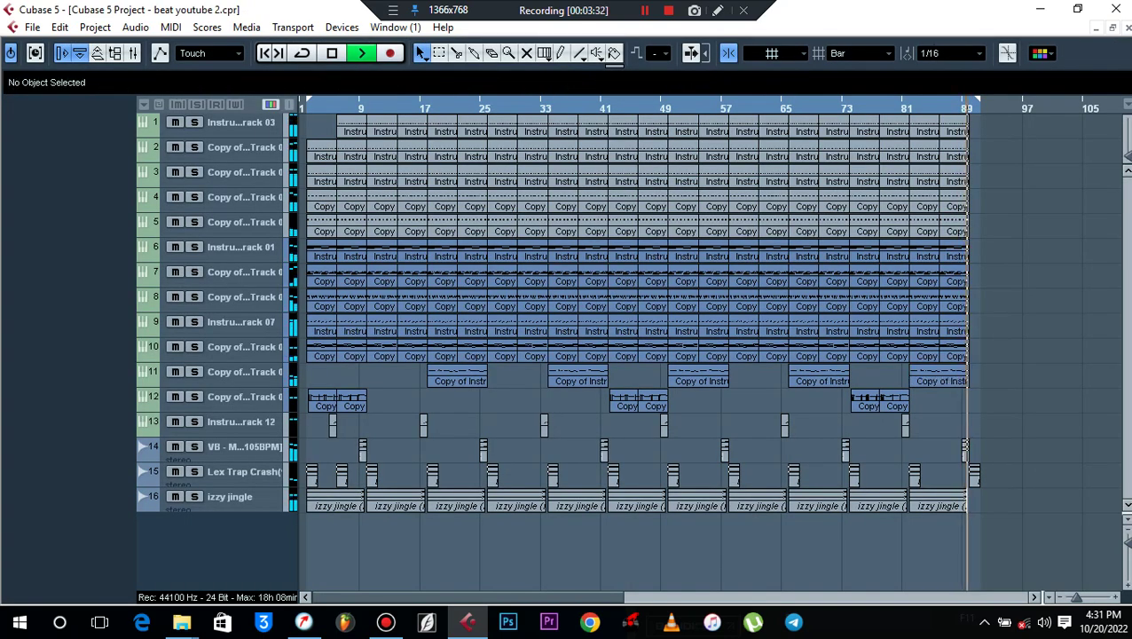